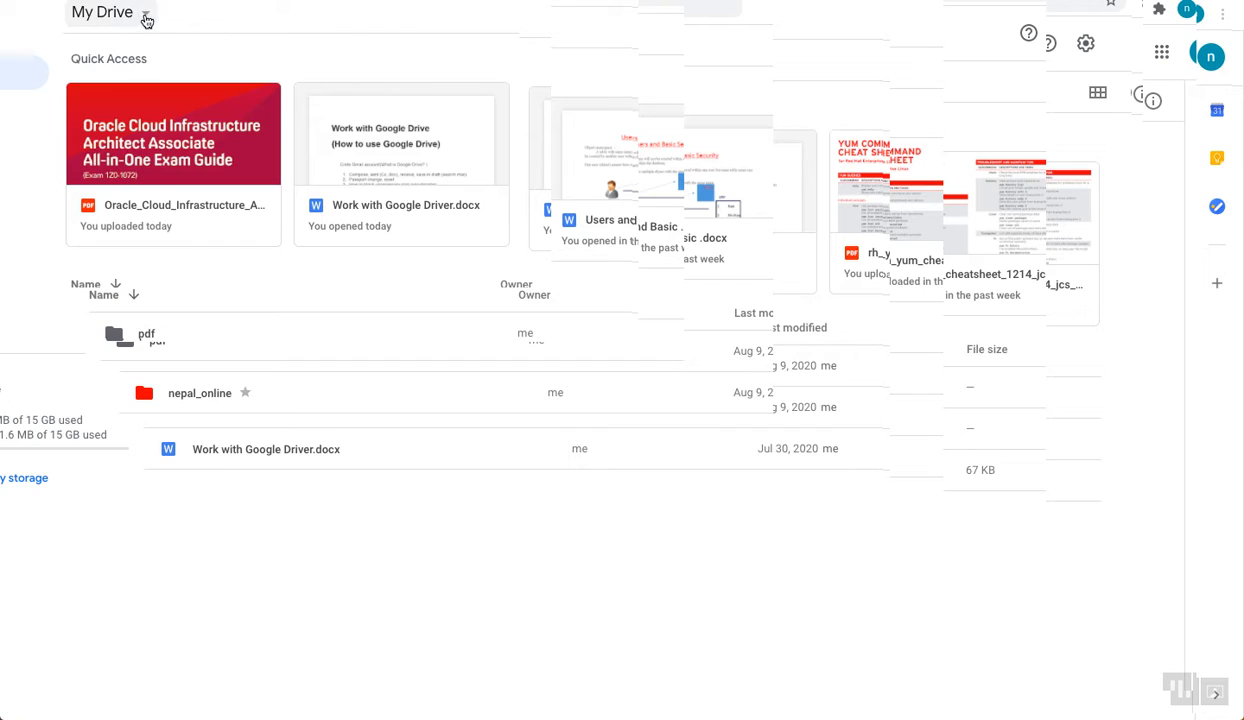
# Create a new folder named photos in My Drive
pyautogui.click(145, 18)
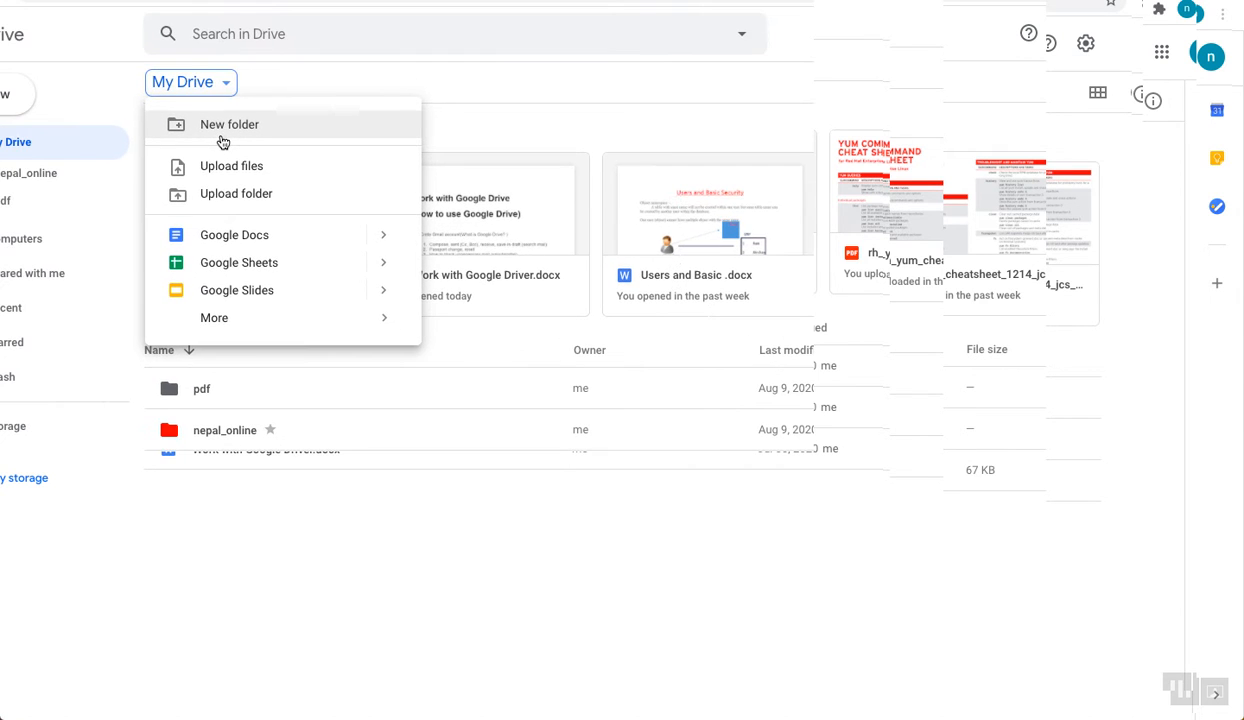
pyautogui.click(222, 140)
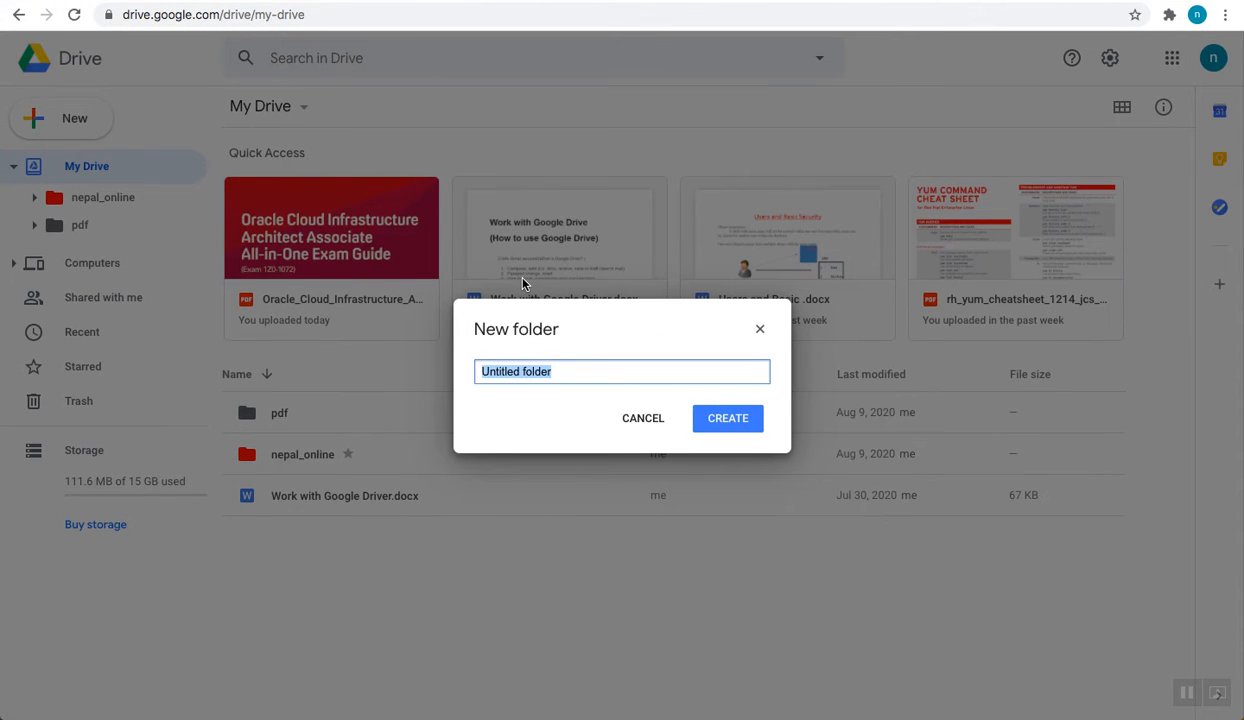
pyautogui.press('BackSpace')
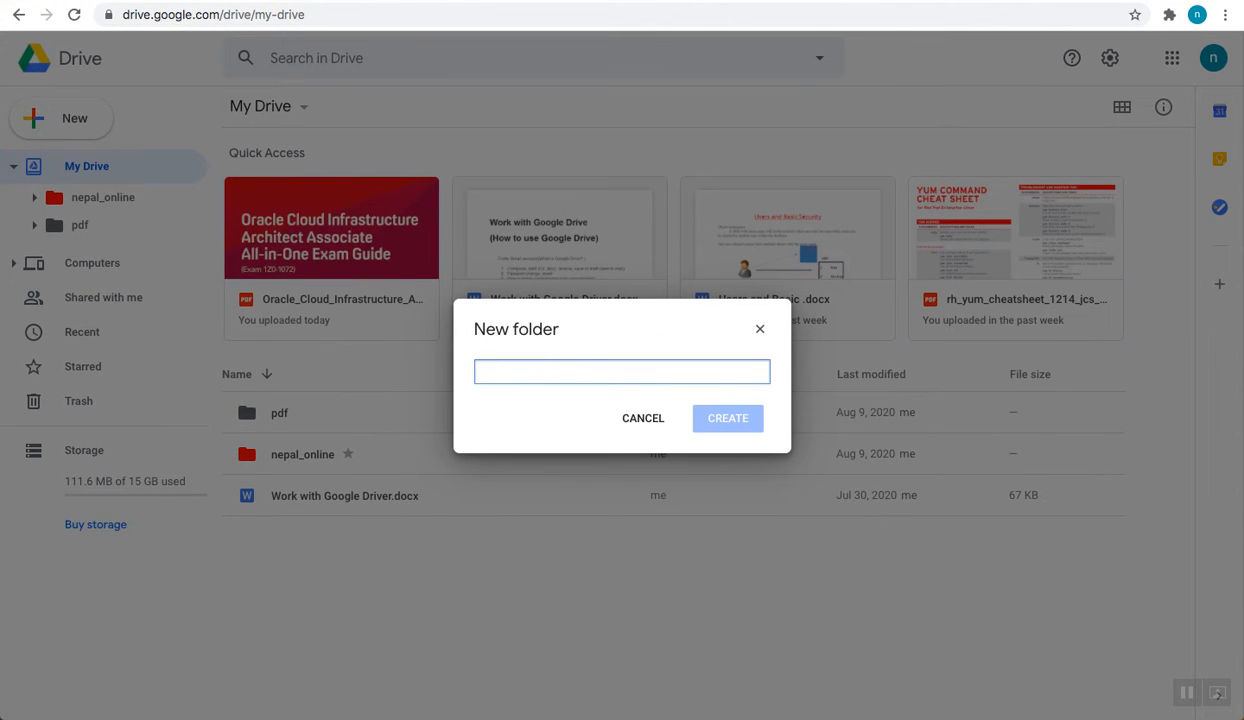
pyautogui.write('photos')
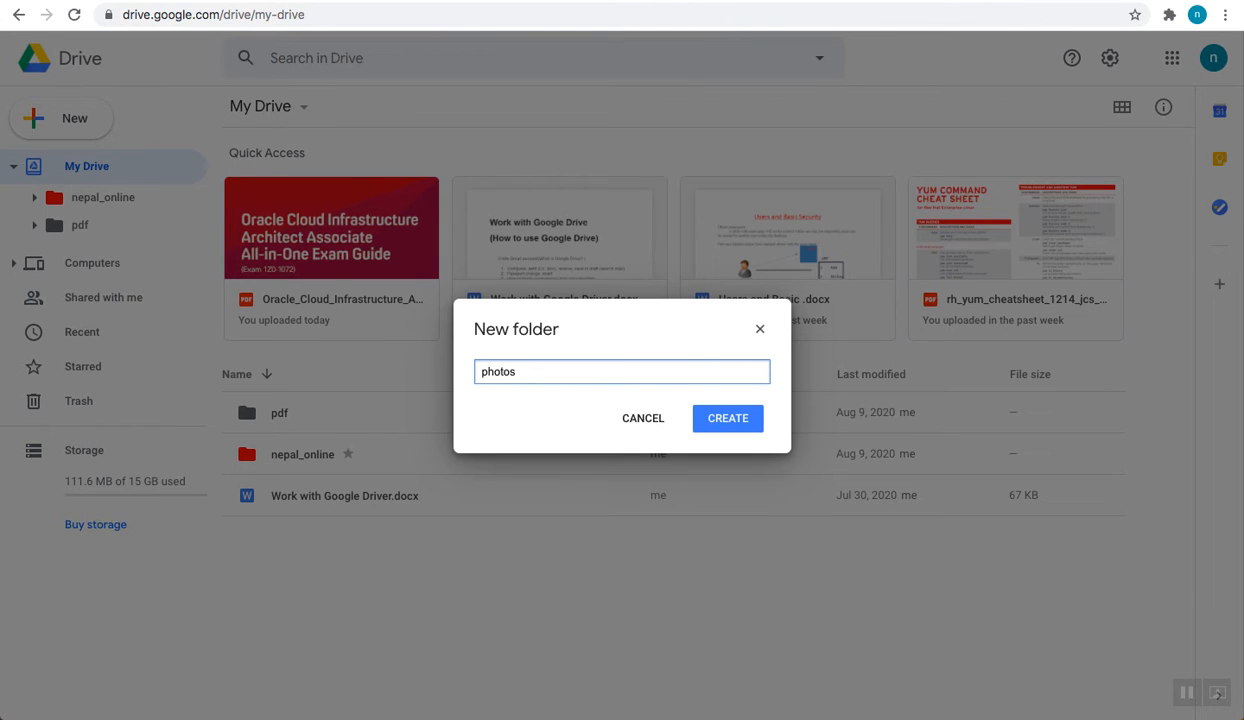
pyautogui.press('Return')
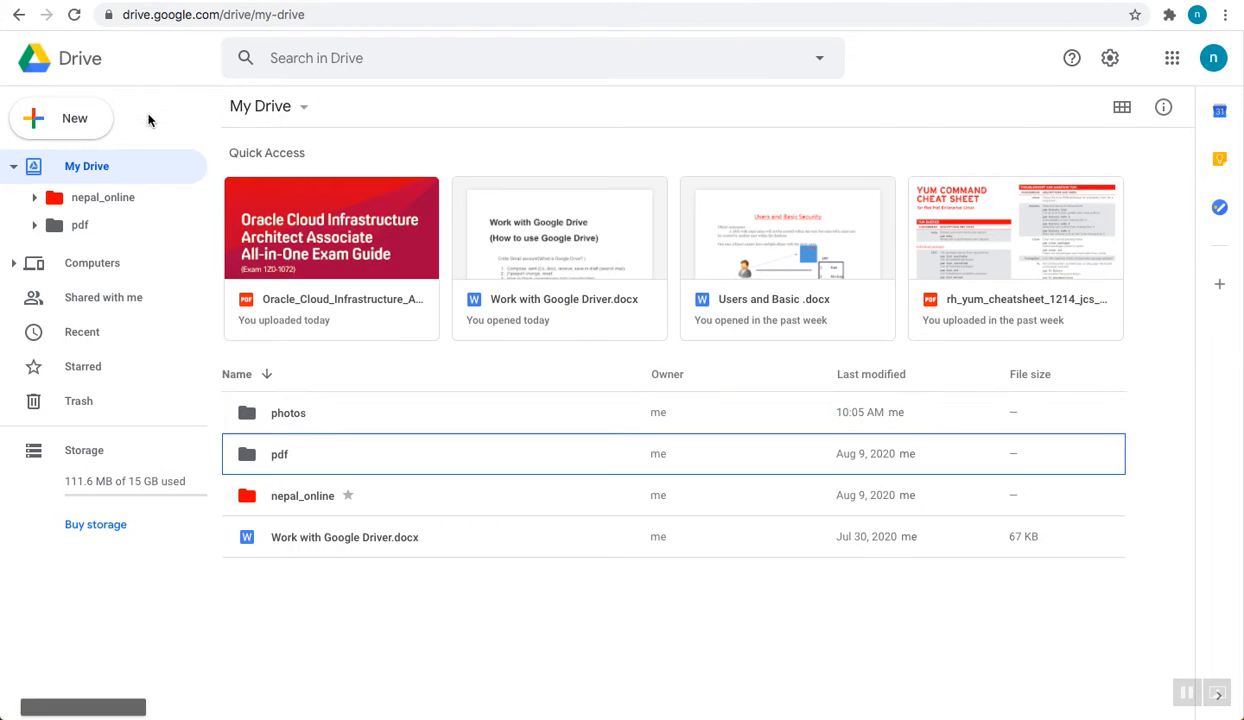
# Change the color of the pdf folder in the My Drive folder tree to dark green
pyautogui.click(13, 166)
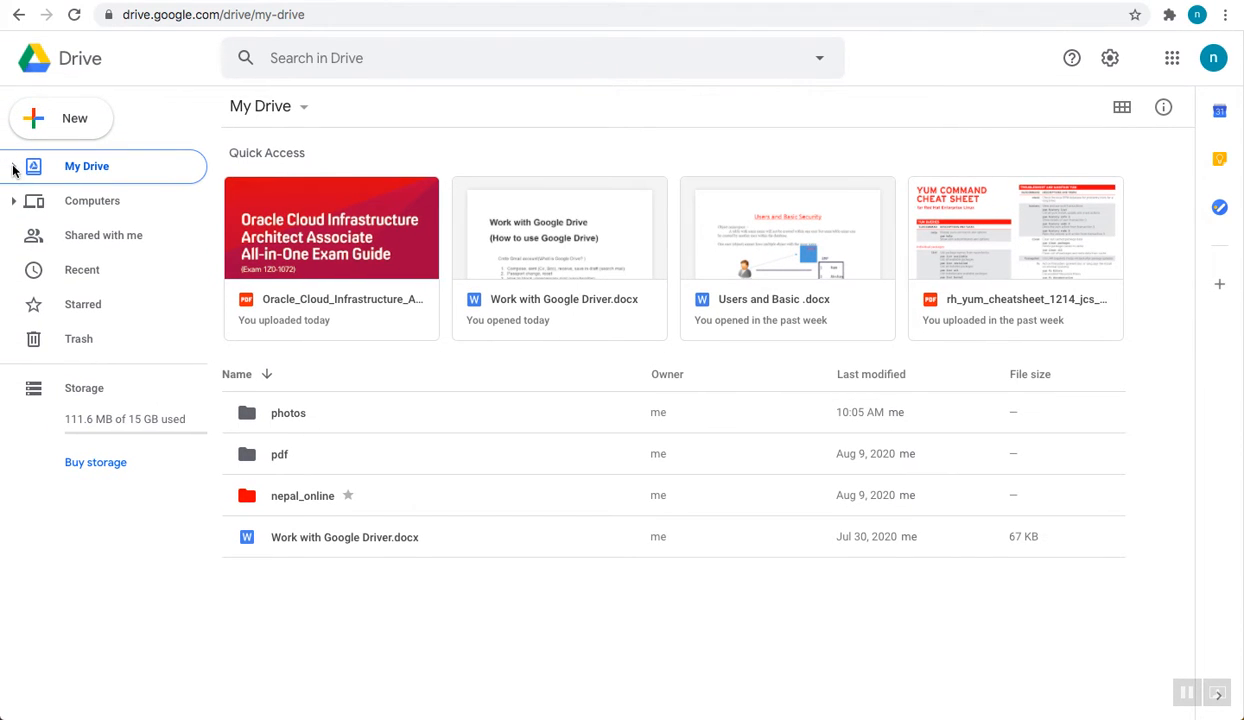
pyautogui.click(14, 167)
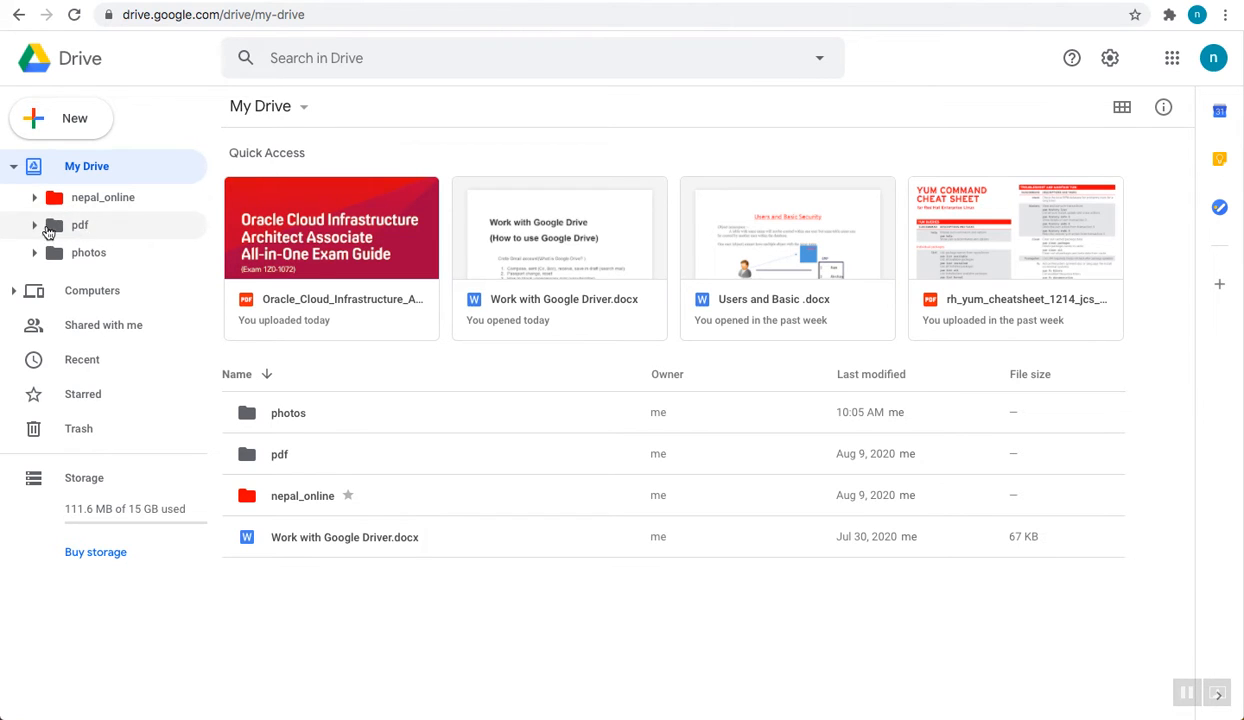
pyautogui.rightClick(134, 230)
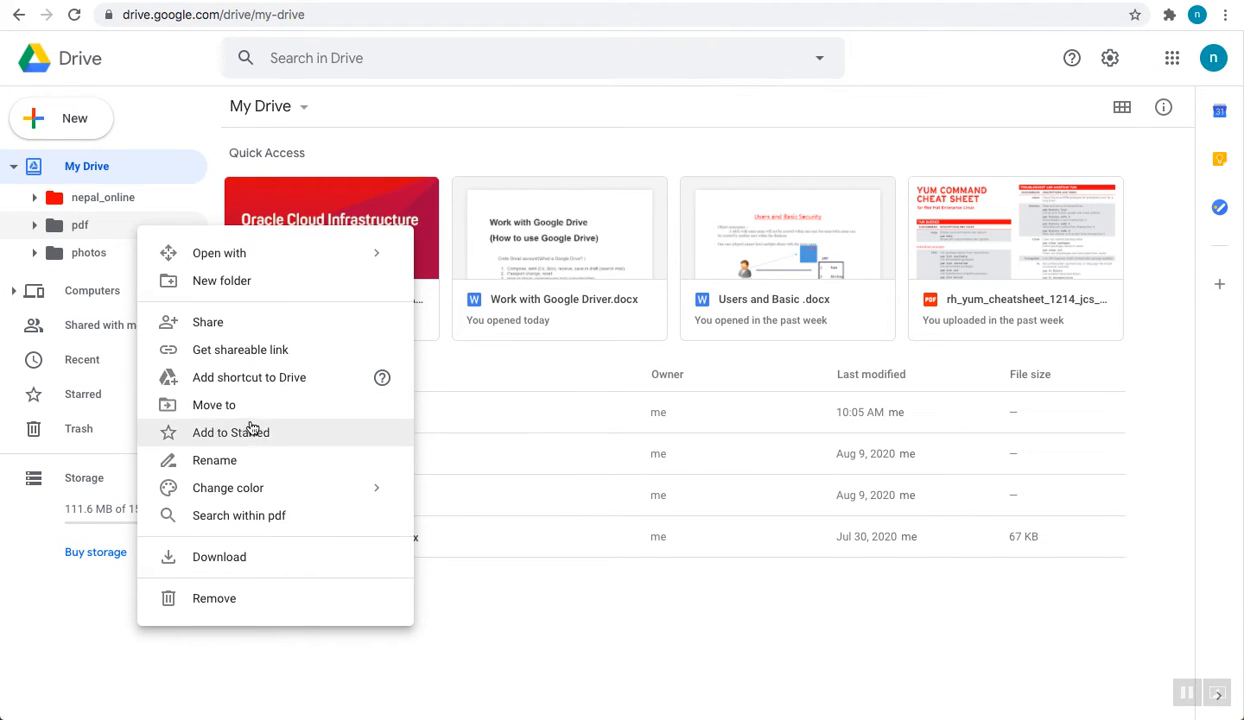
pyautogui.moveTo(257, 490)
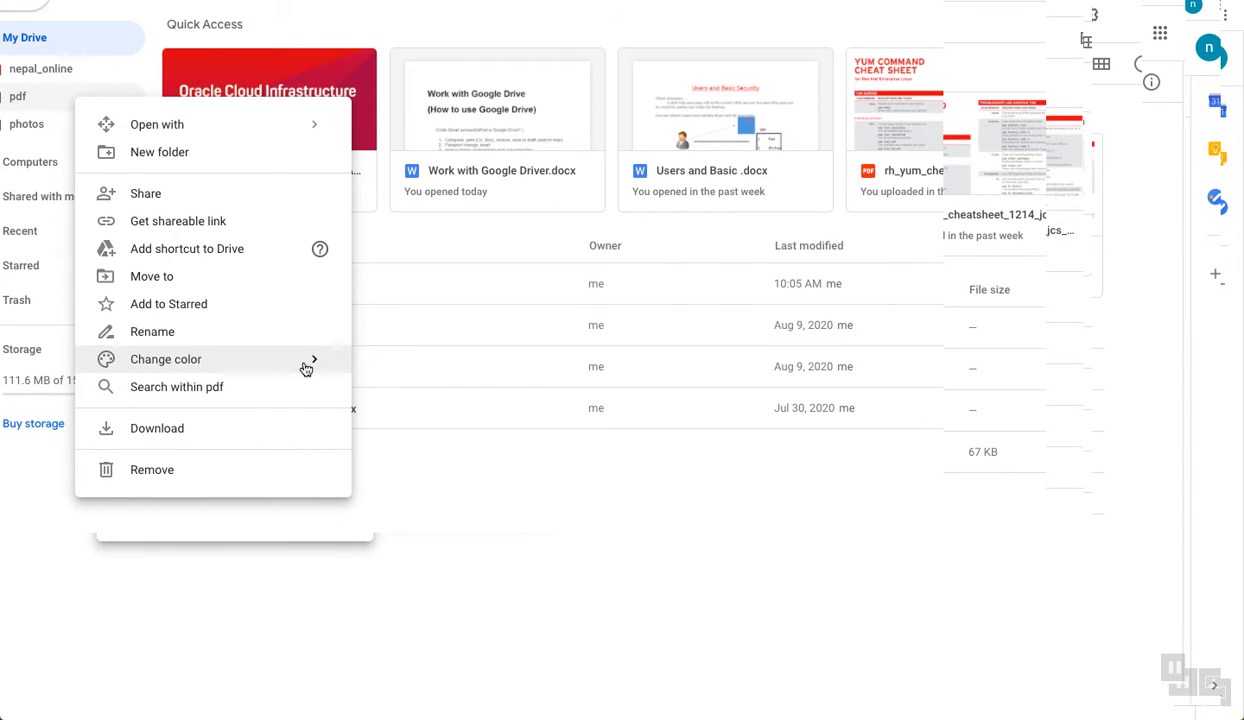
pyautogui.moveTo(305, 362)
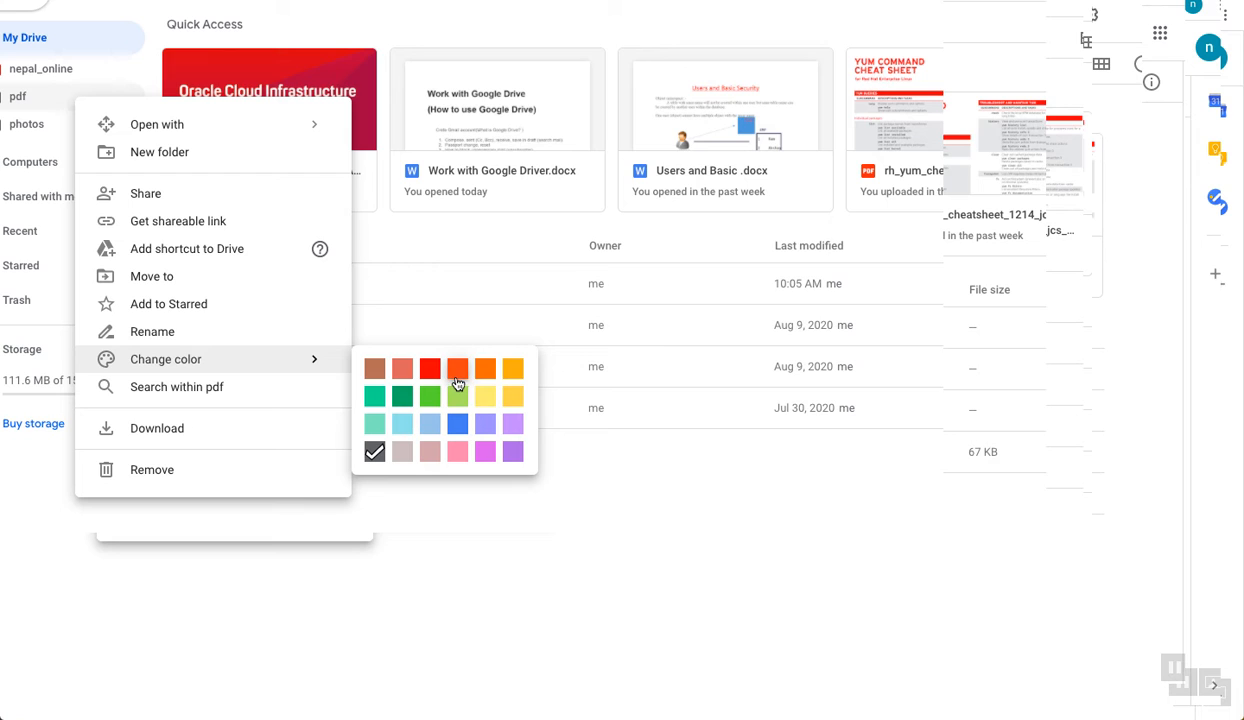
pyautogui.click(401, 397)
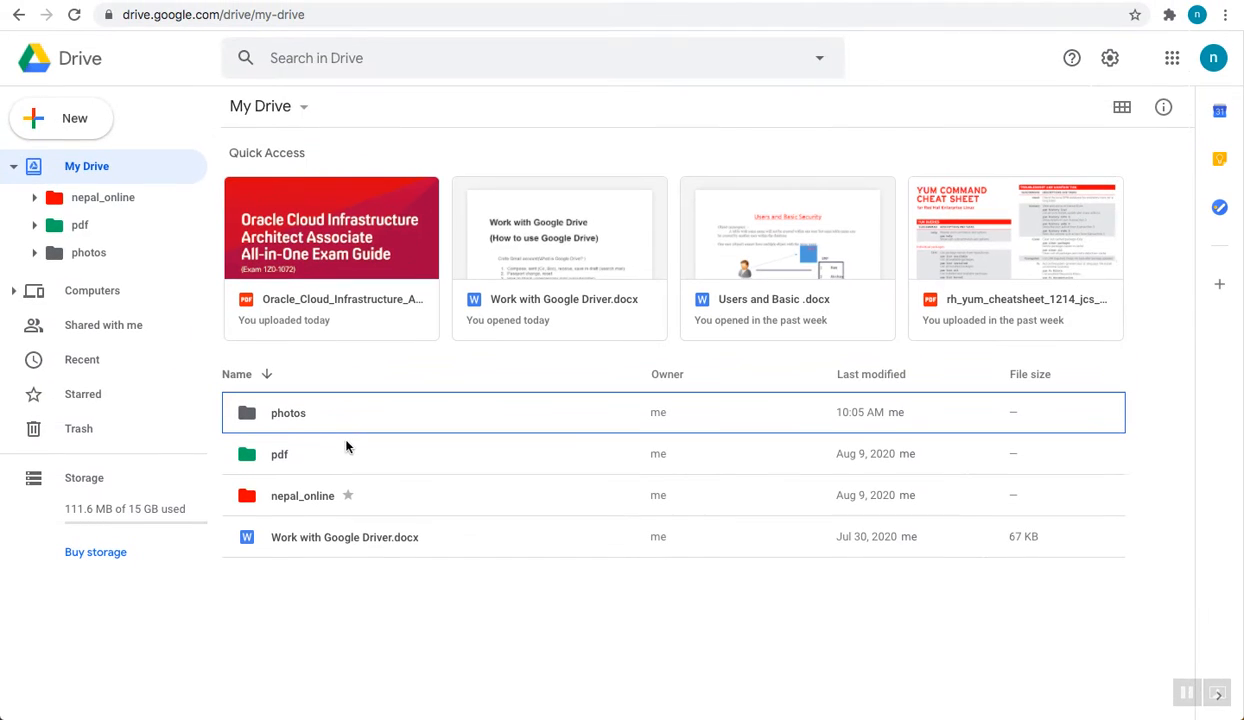
# Create a subfolder named new_photos inside the photos folder and open the photos folder
pyautogui.rightClick(148, 259)
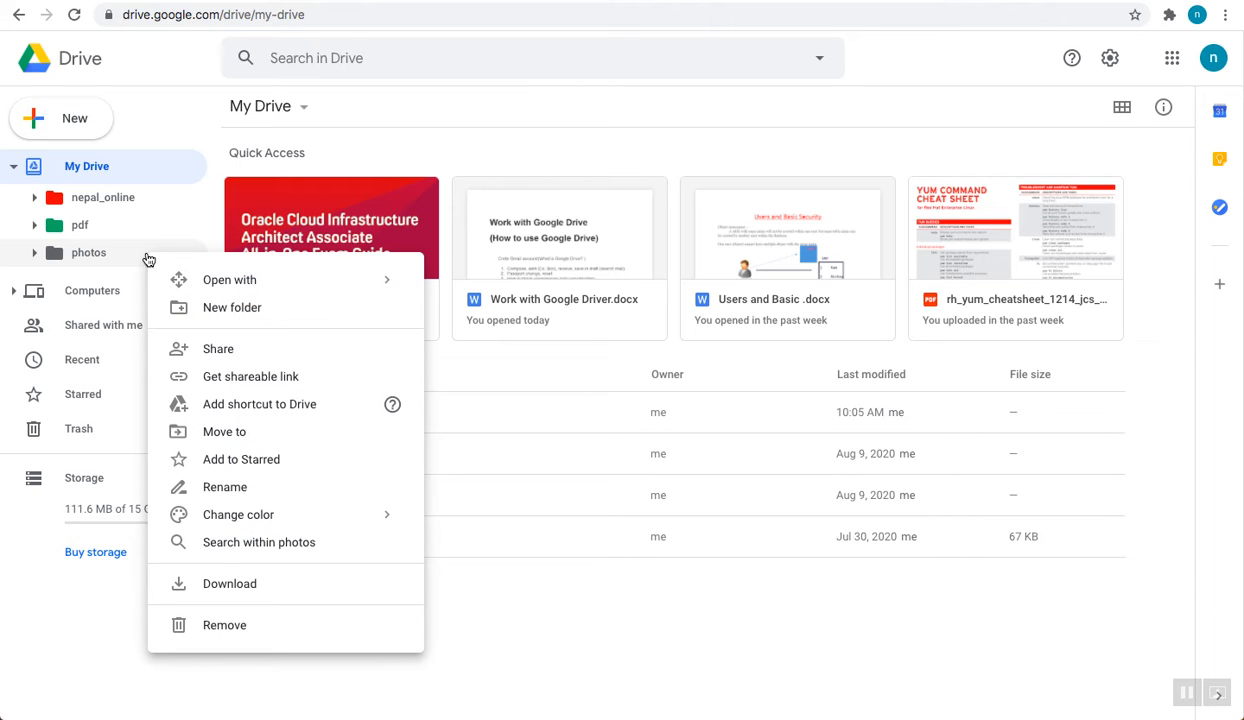
pyautogui.click(226, 308)
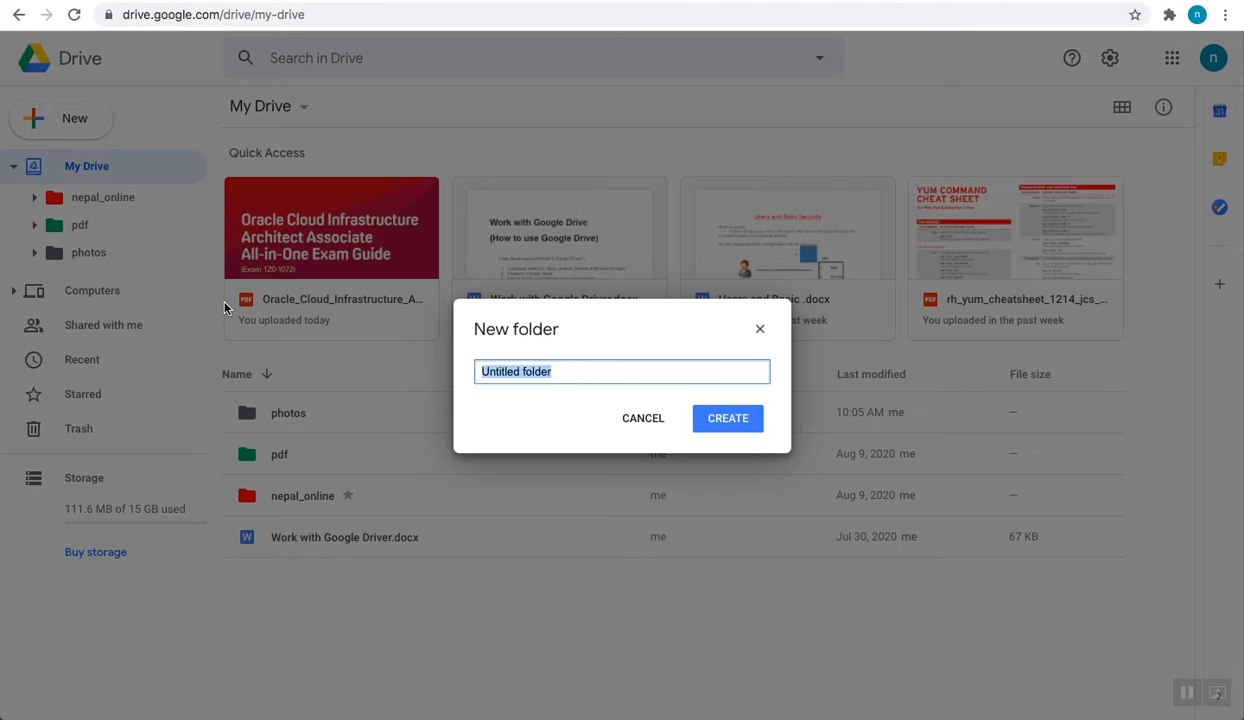
pyautogui.press('BackSpace')
pyautogui.write('new_photos')
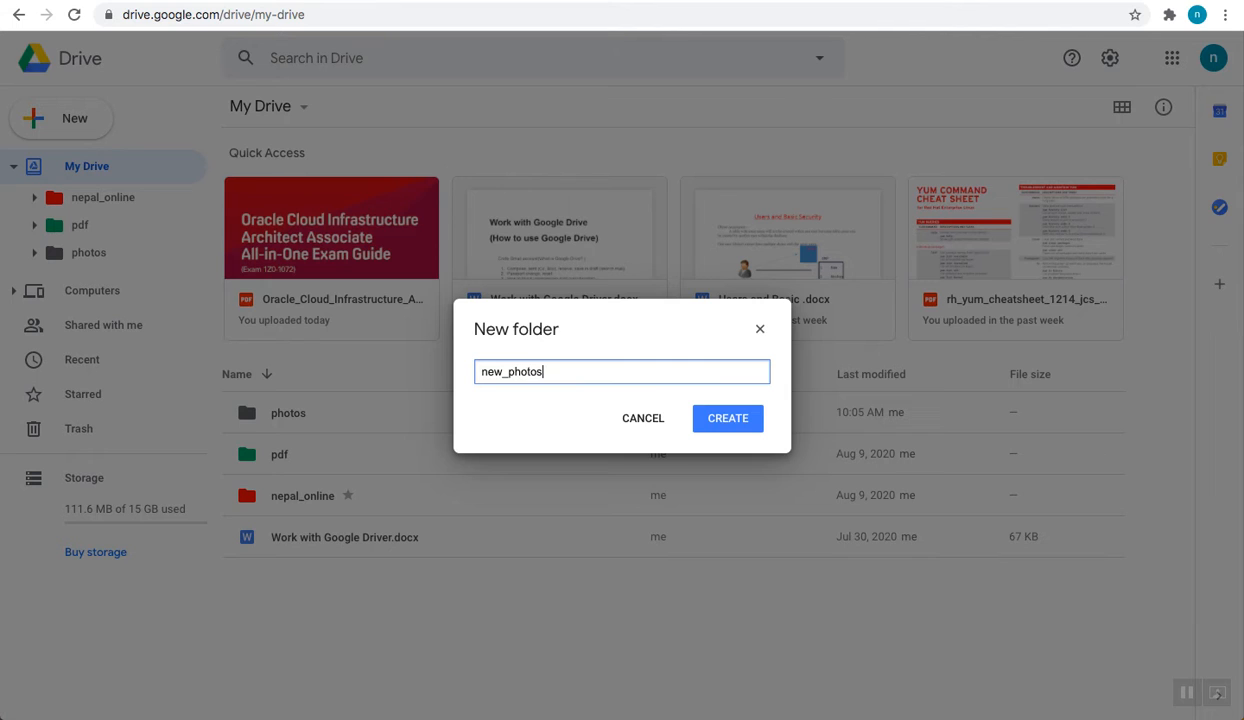
pyautogui.press('Return')
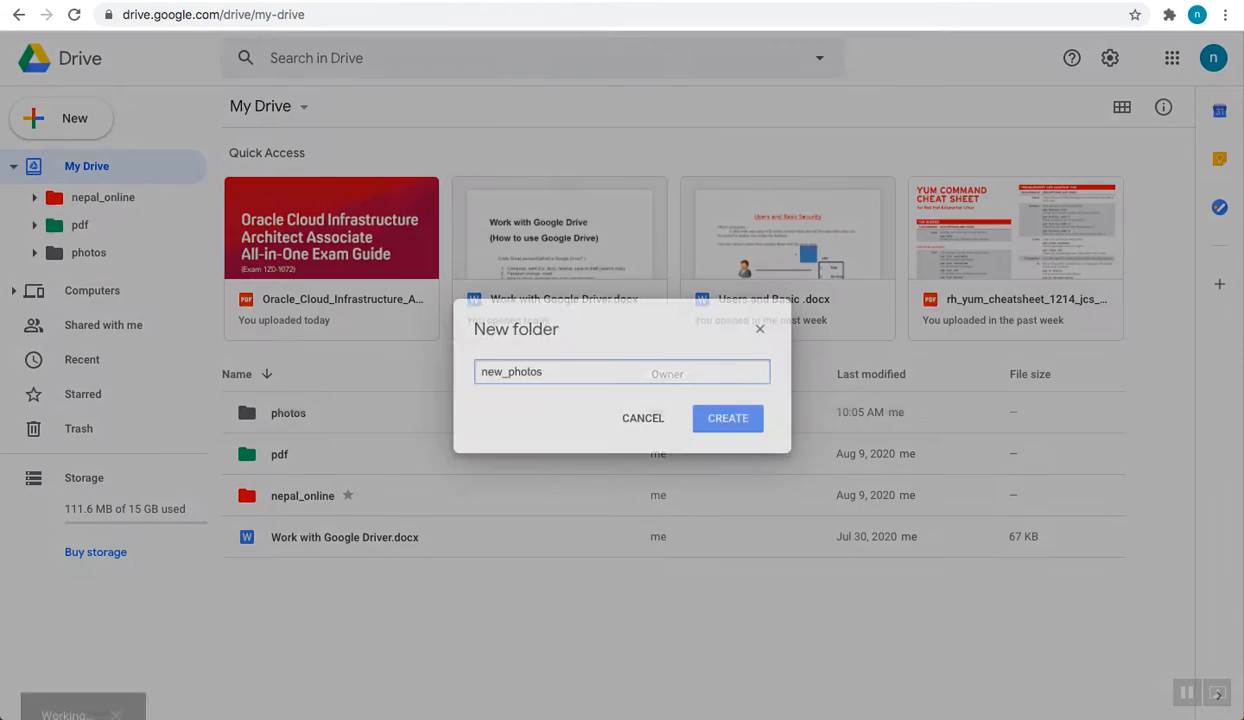
pyautogui.click(58, 252)
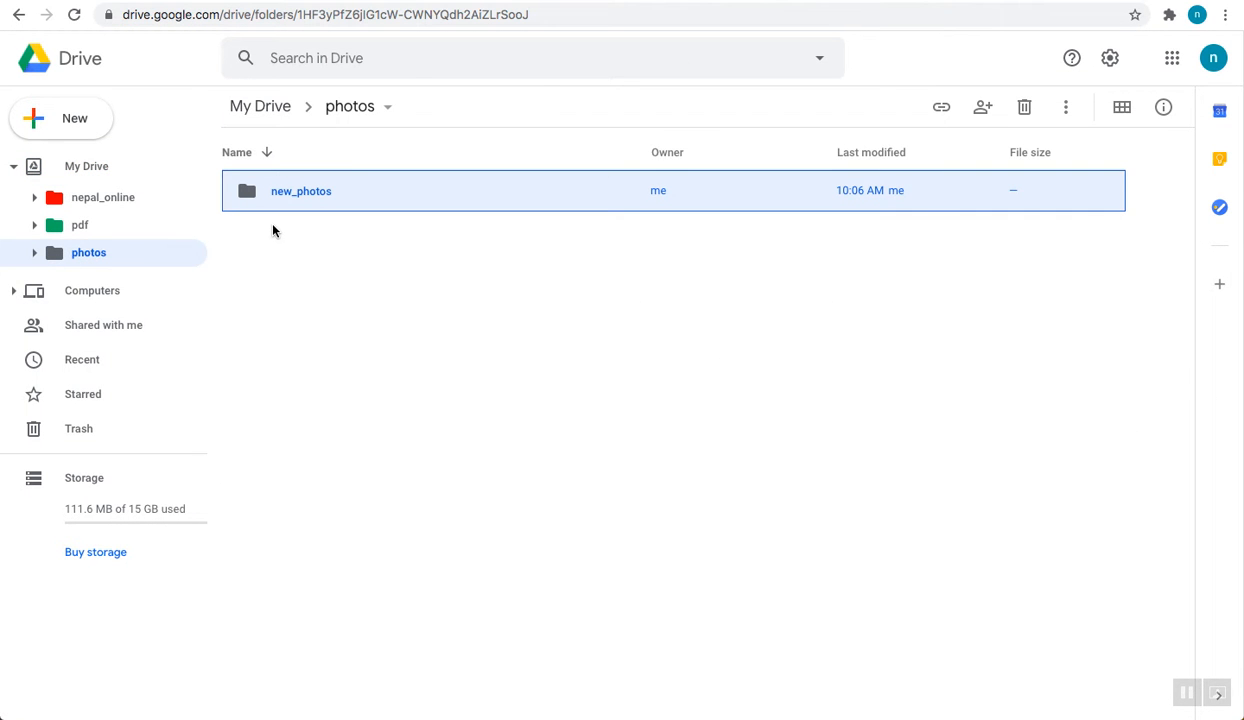
pyautogui.click(50, 252)
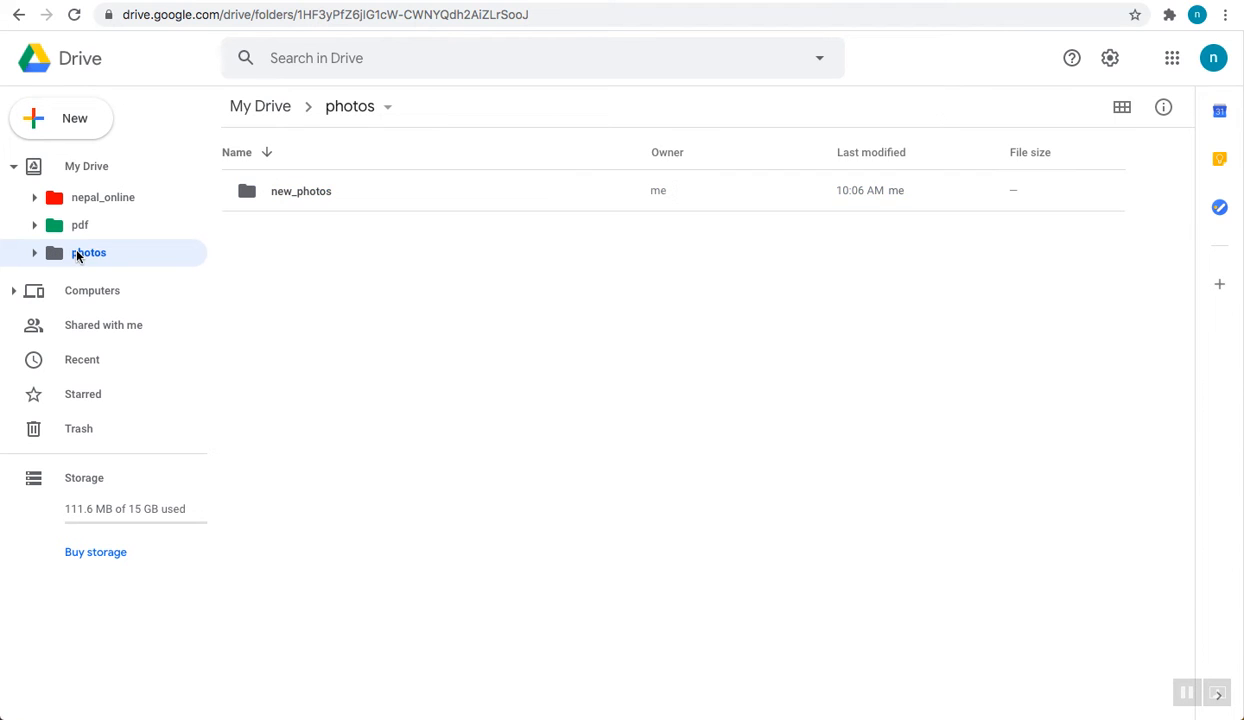
pyautogui.click(393, 108)
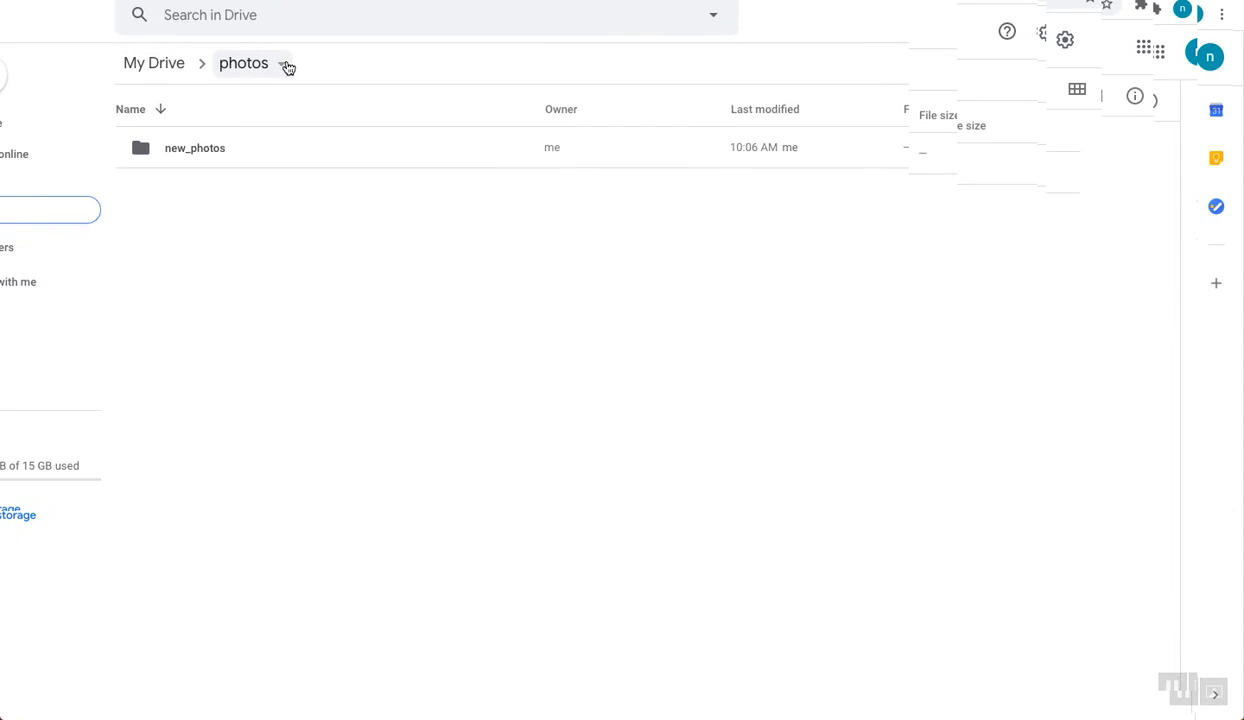
pyautogui.click(284, 64)
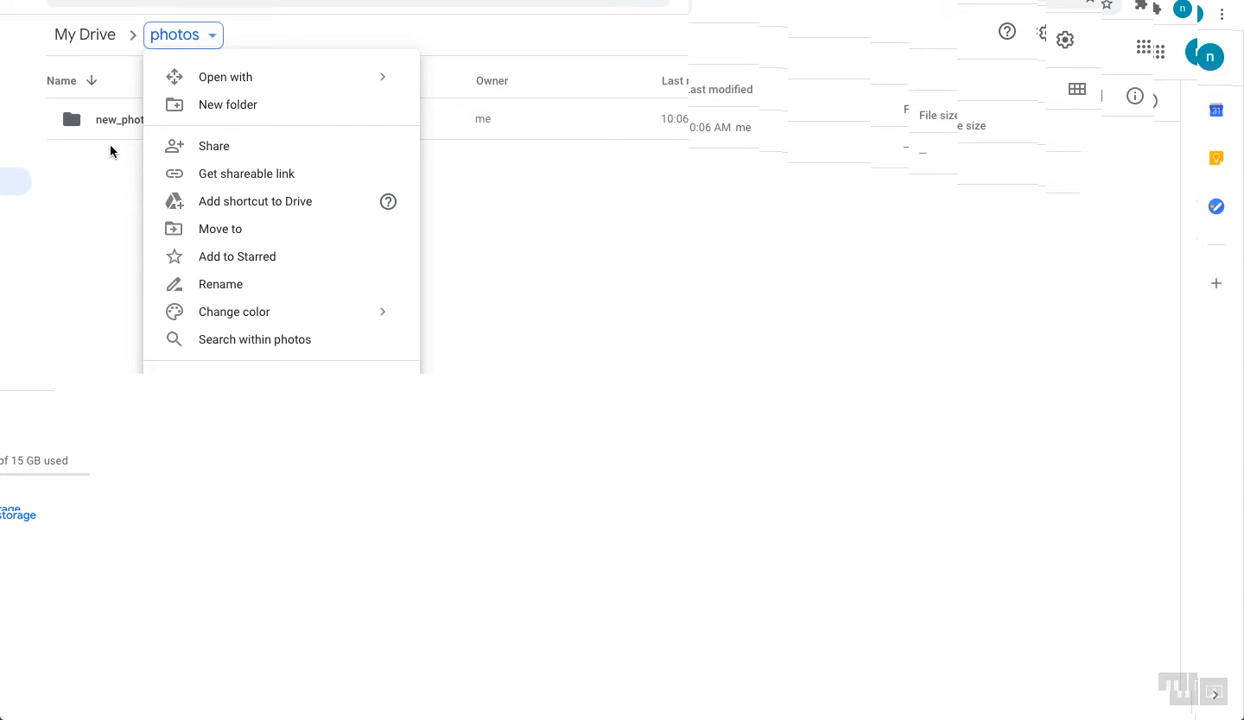
pyautogui.press('Escape')
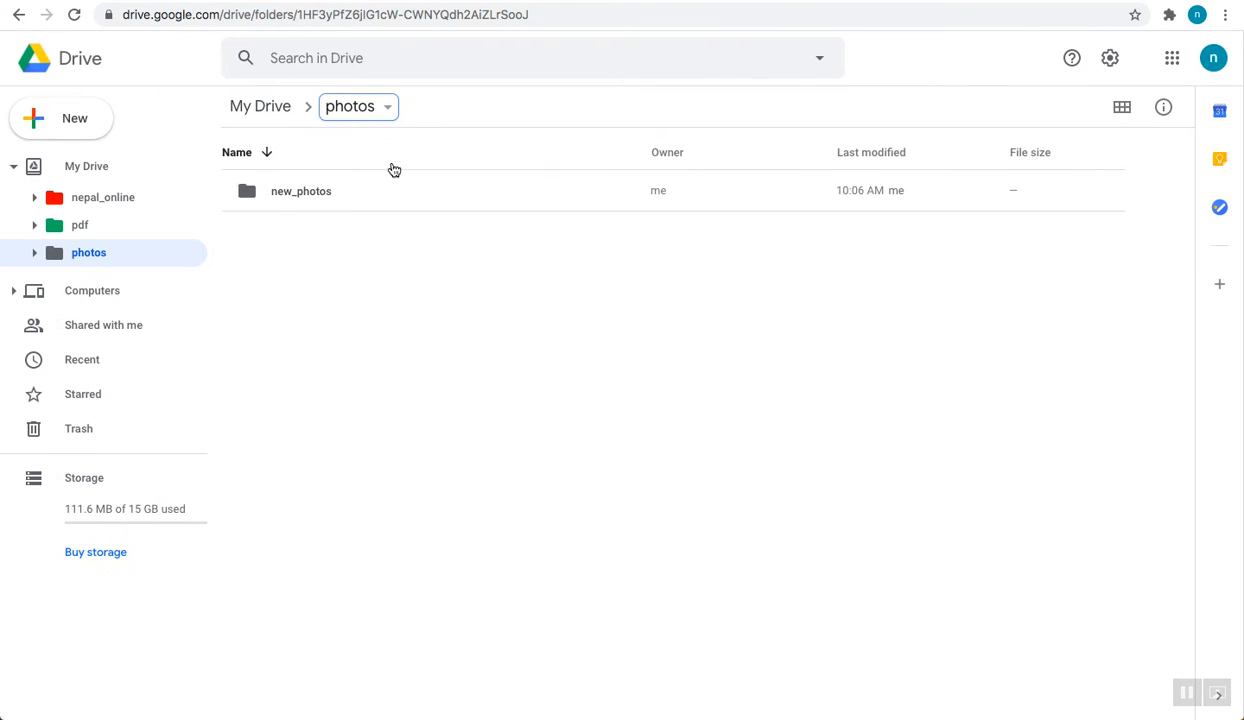
# Upload rh_yum_cheatsheet_1214_jcs_print-1.pdf and the three Screen Shot images from the Desktop into the new_photos folder
pyautogui.doubleClick(430, 190)
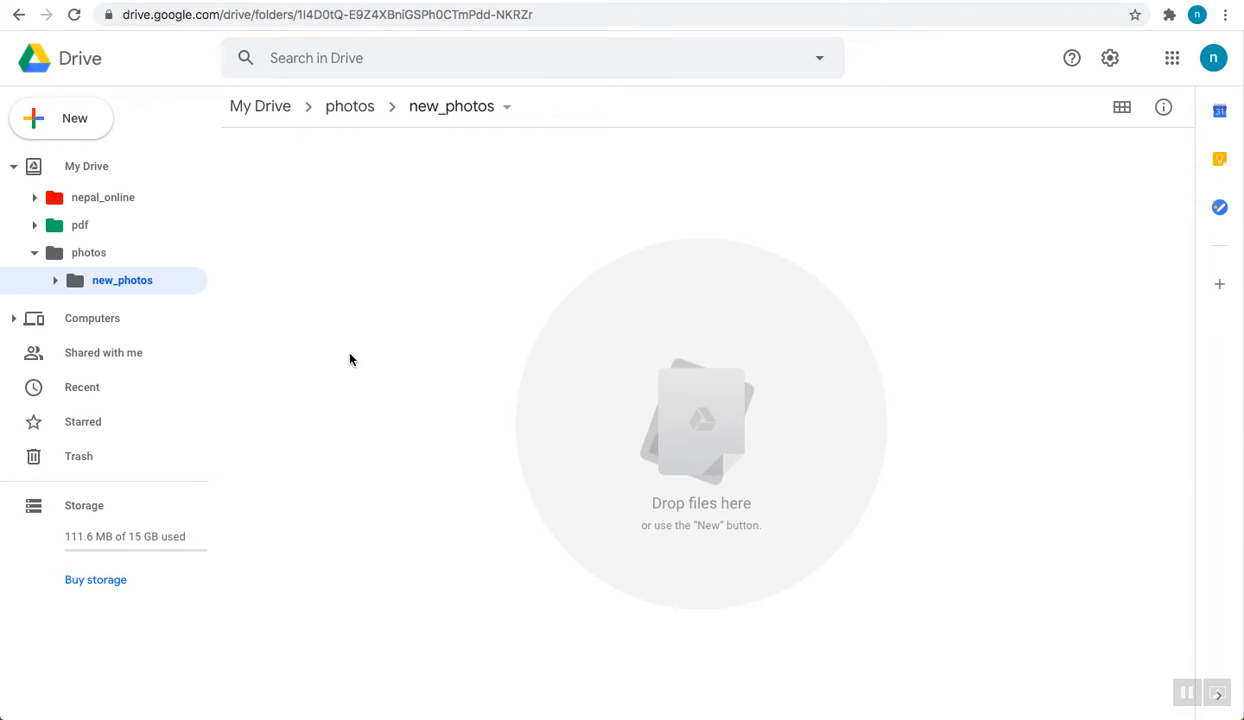
pyautogui.rightClick(434, 244)
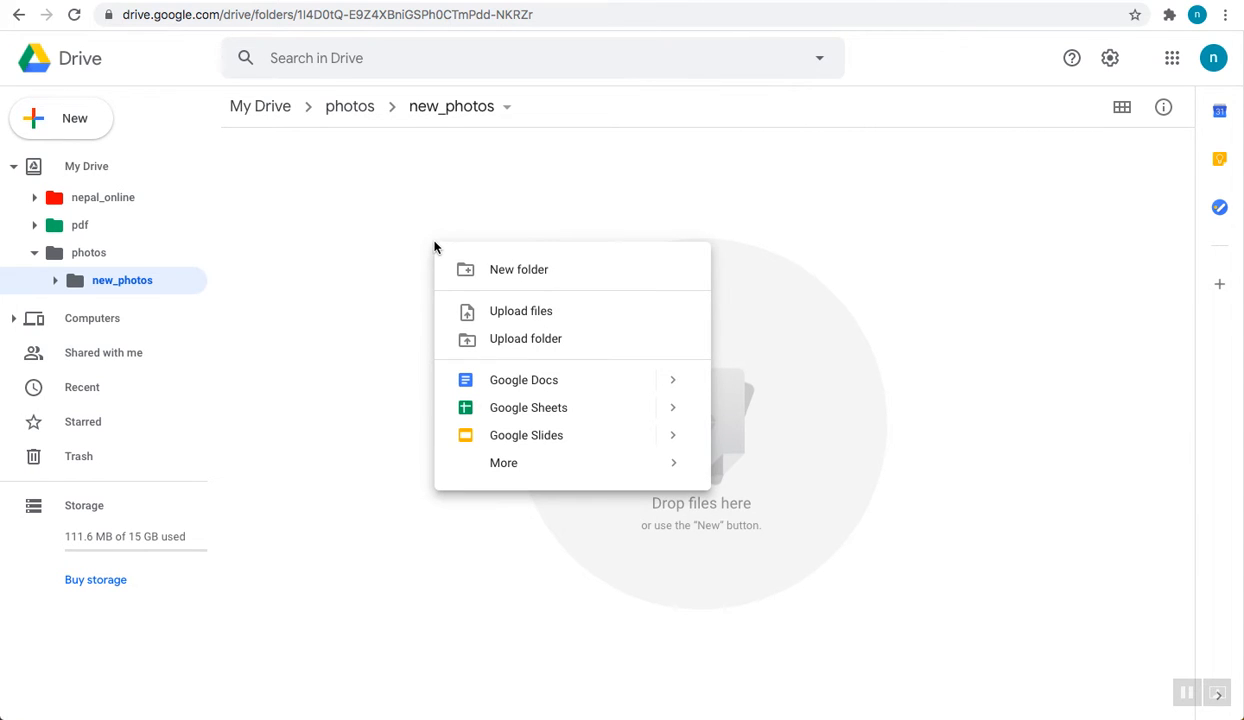
pyautogui.click(546, 316)
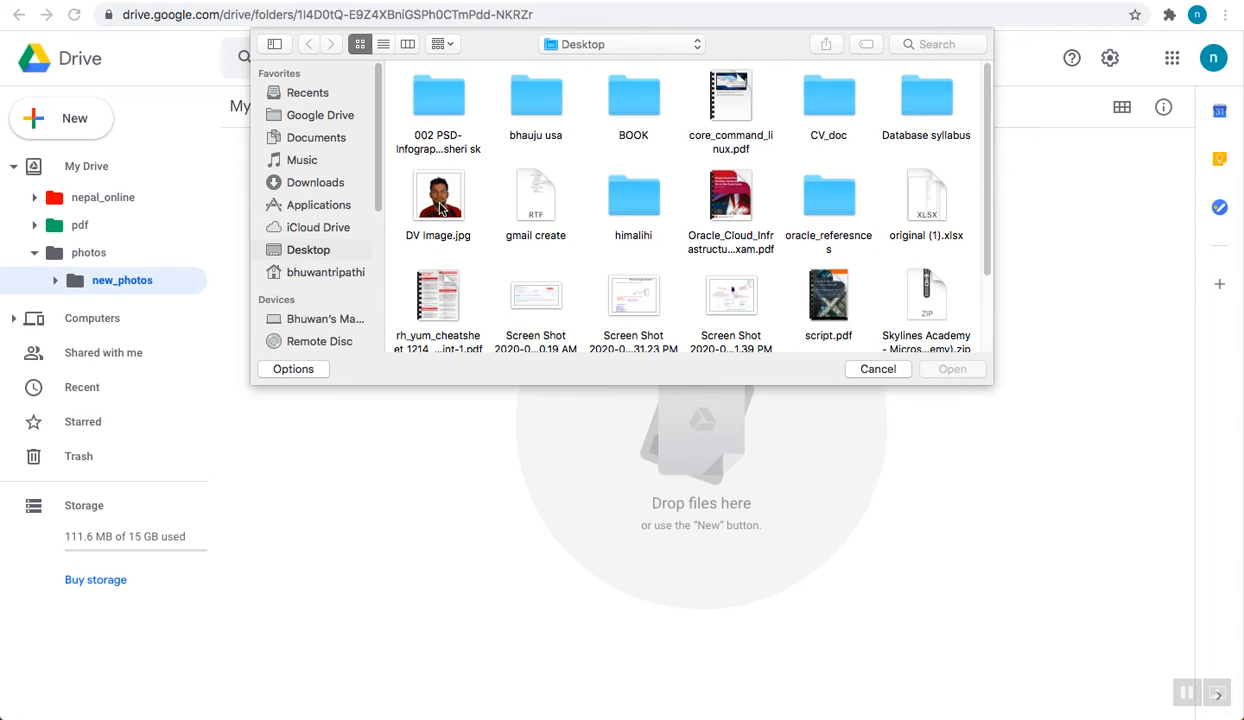
pyautogui.click(436, 286)
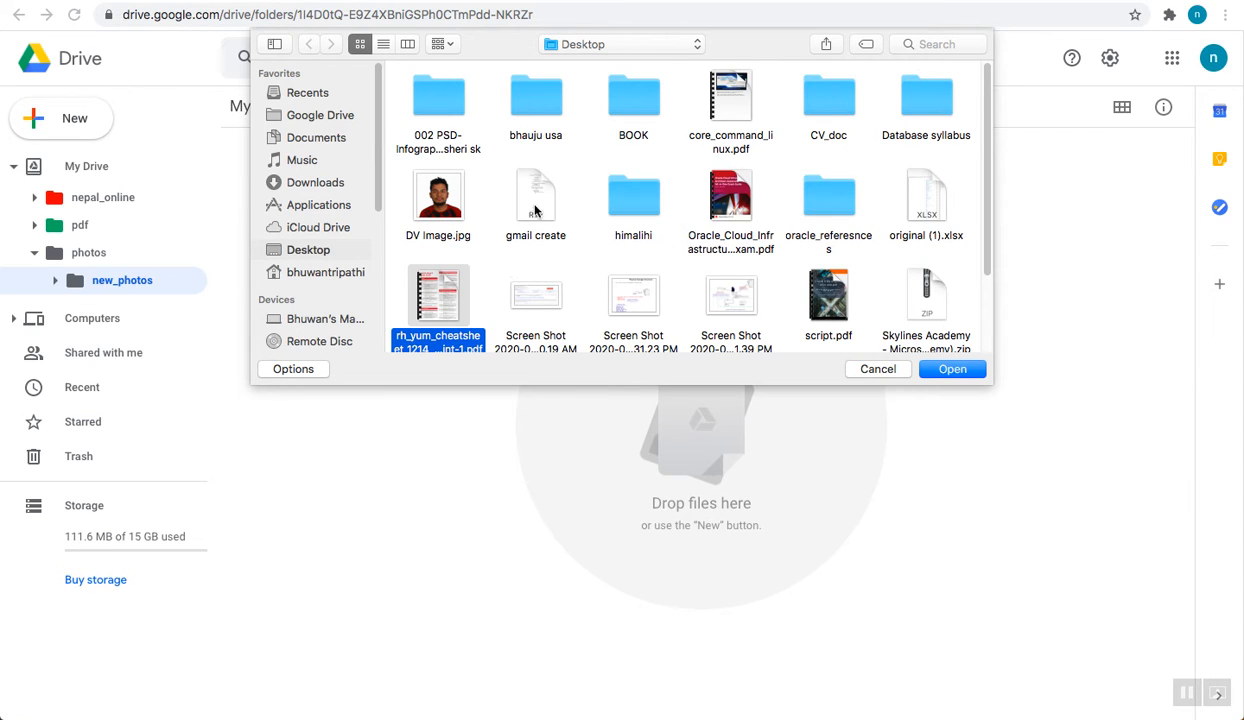
pyautogui.keyDown('super'); pyautogui.click(521, 283); pyautogui.keyUp('super')
pyautogui.keyDown('super'); pyautogui.click(660, 275); pyautogui.keyUp('super')
pyautogui.keyDown('super'); pyautogui.click(734, 290); pyautogui.keyUp('super')
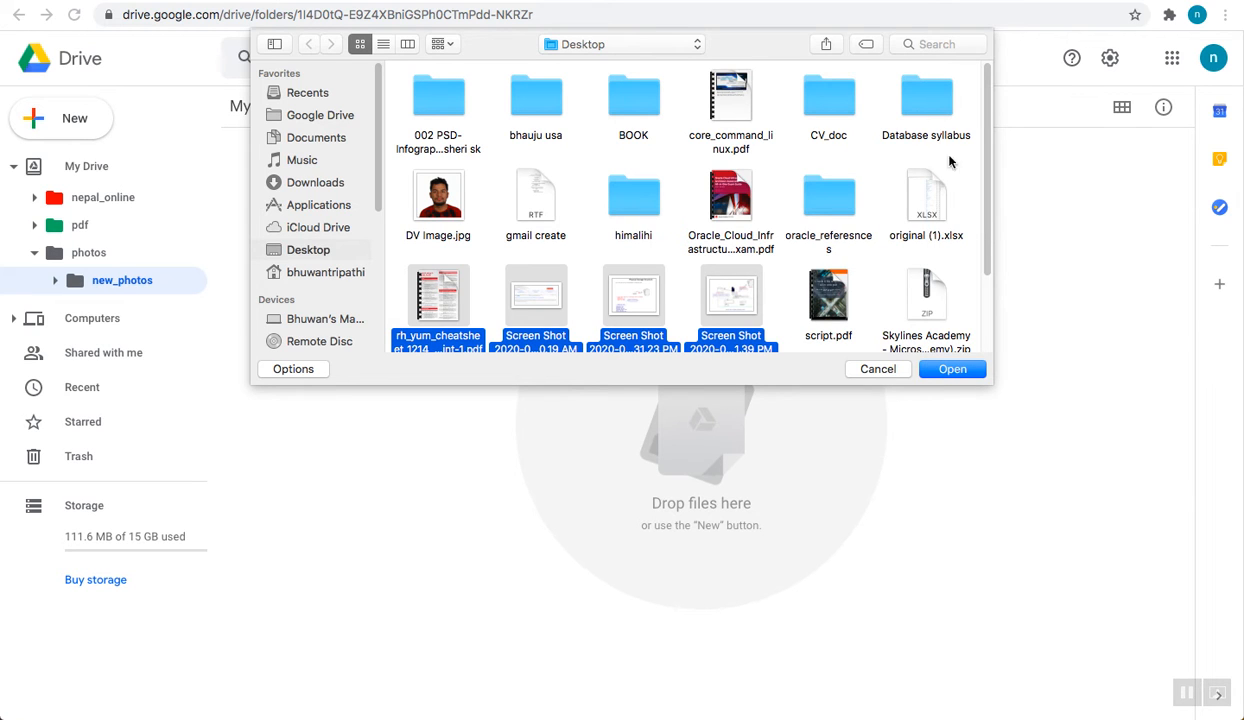
pyautogui.click(943, 365)
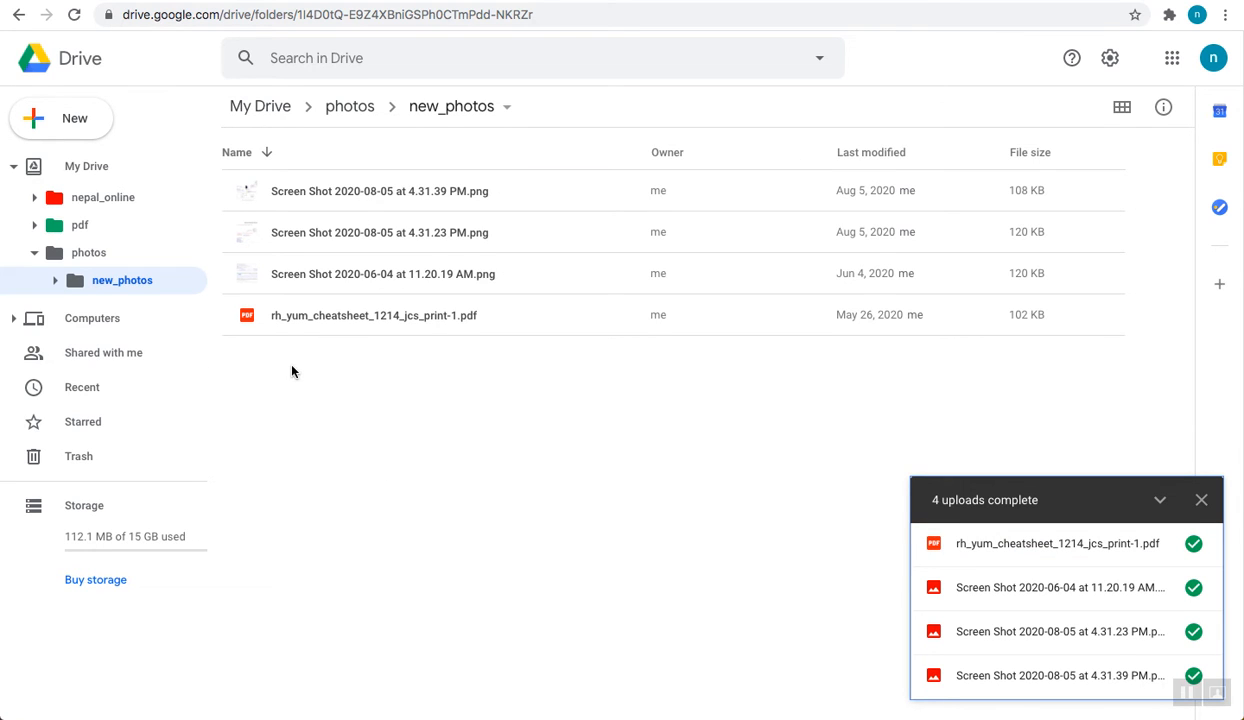
# Return to My Drive, reopen new_photos through the photos folder to check the uploaded files, and dismiss the upload notification
pyautogui.click(260, 106)
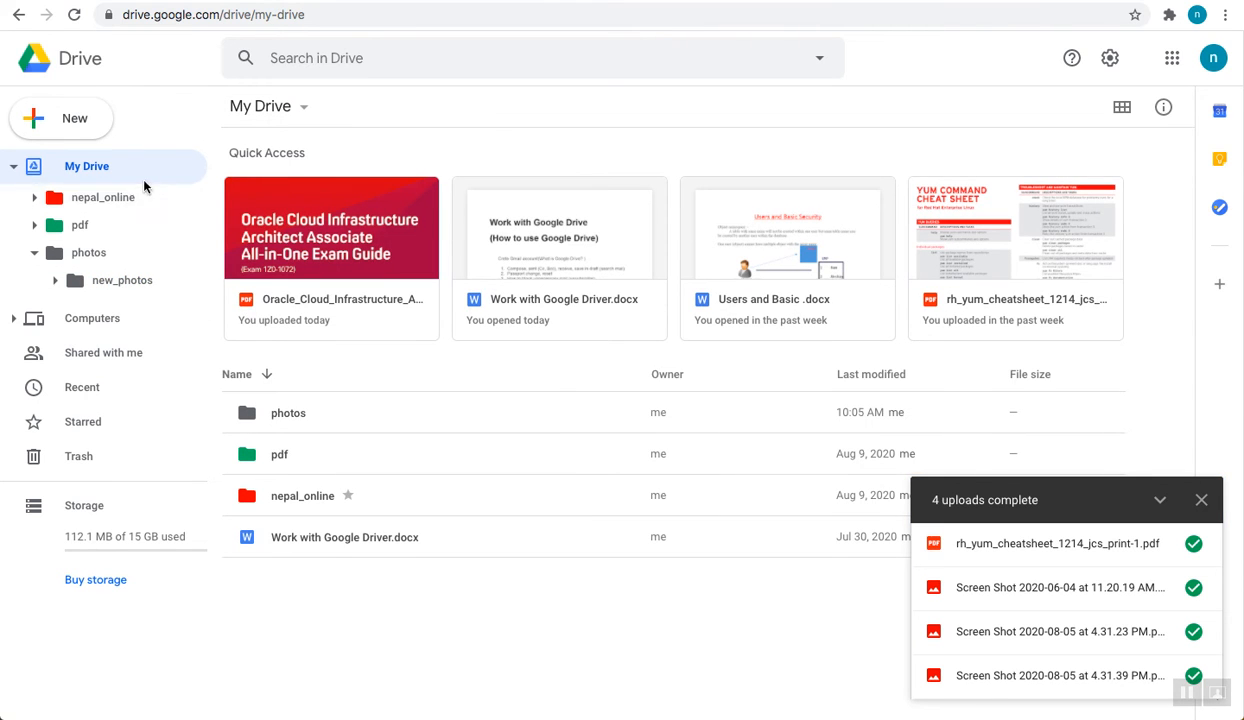
pyautogui.click(70, 250)
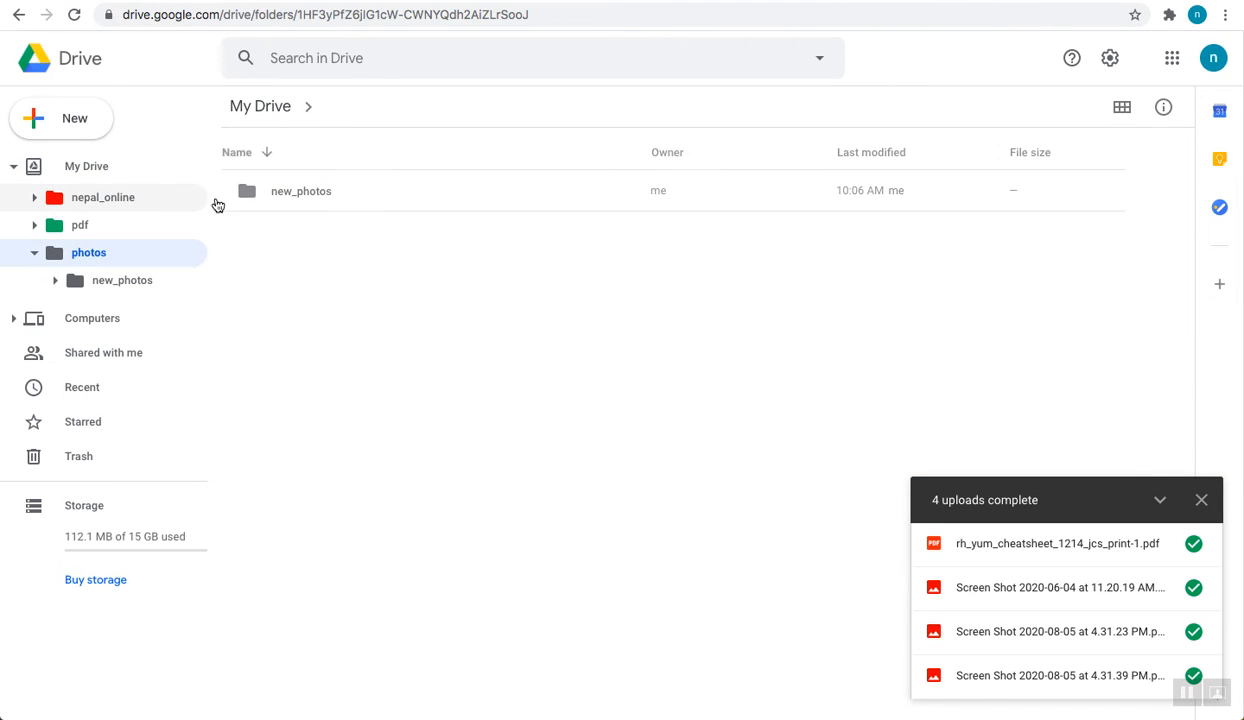
pyautogui.doubleClick(285, 190)
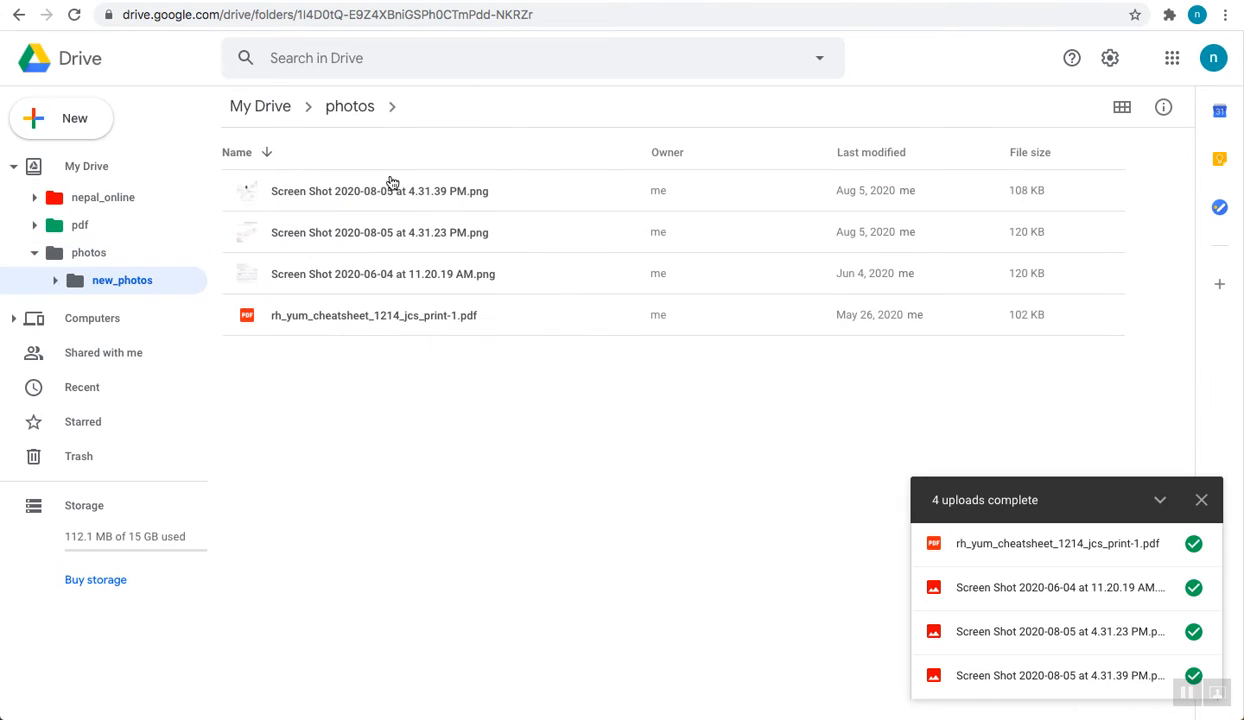
pyautogui.click(1201, 498)
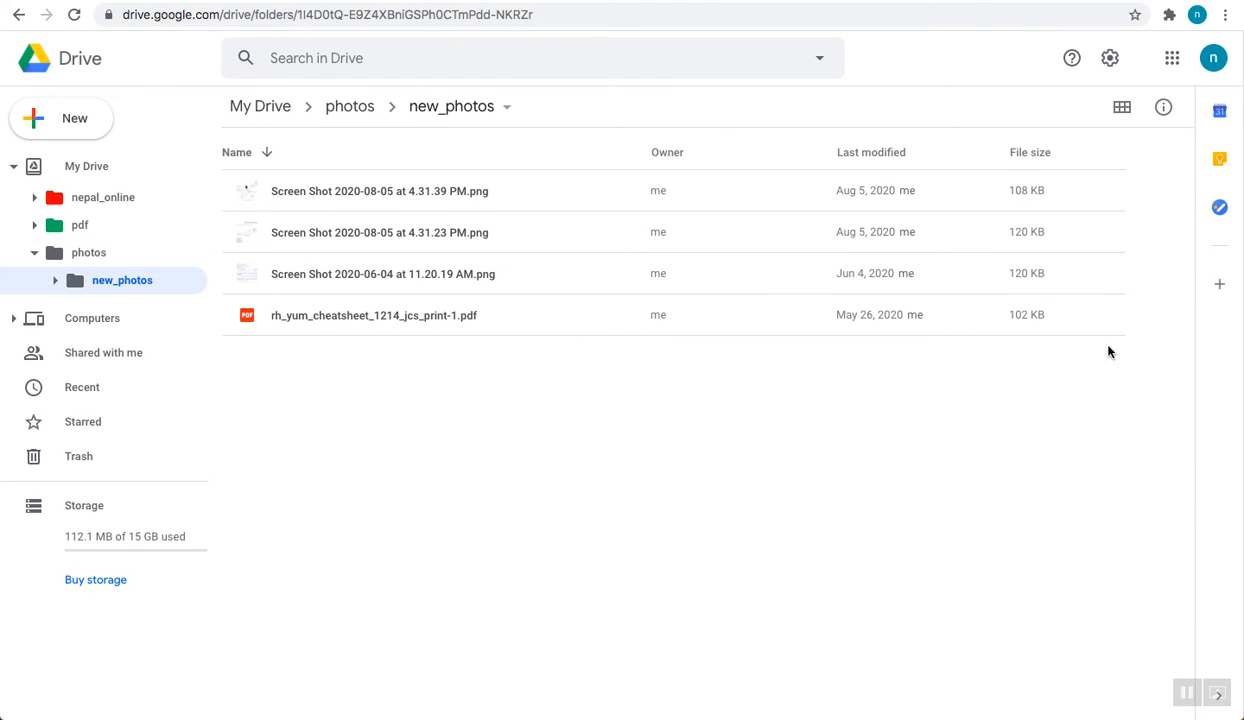
pyautogui.click(438, 404)
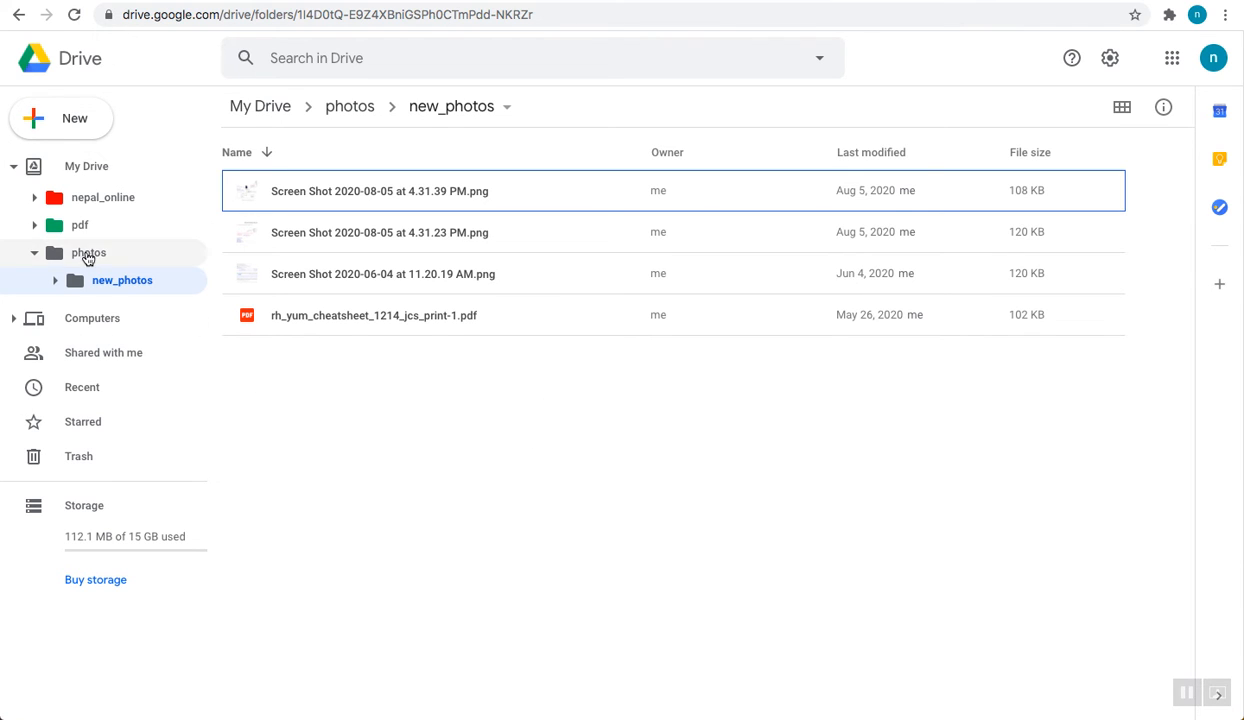
pyautogui.click(34, 253)
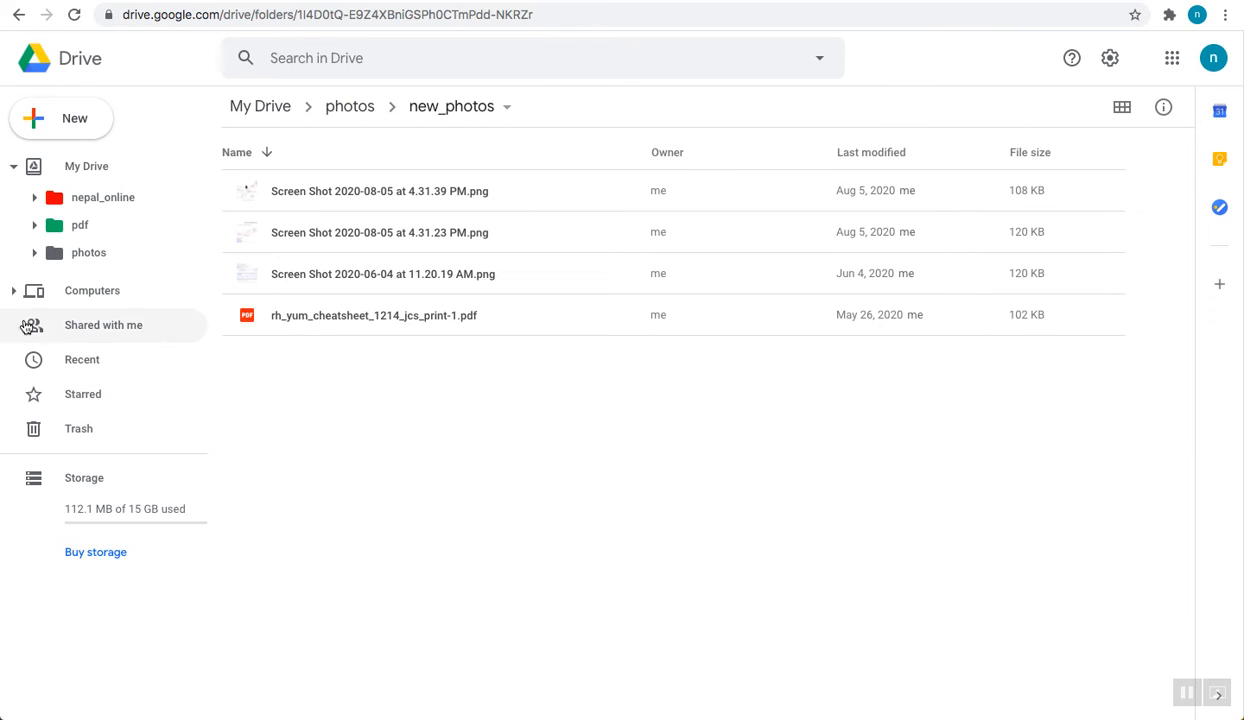
pyautogui.click(34, 254)
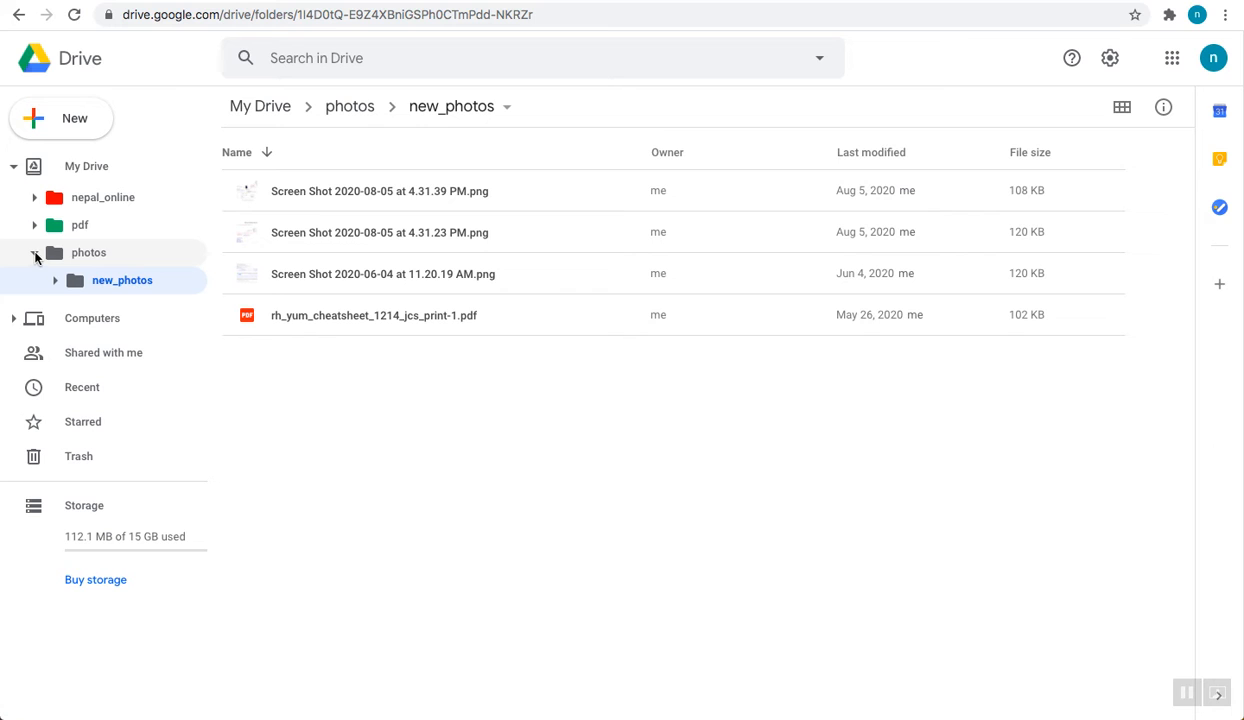
pyautogui.click(34, 255)
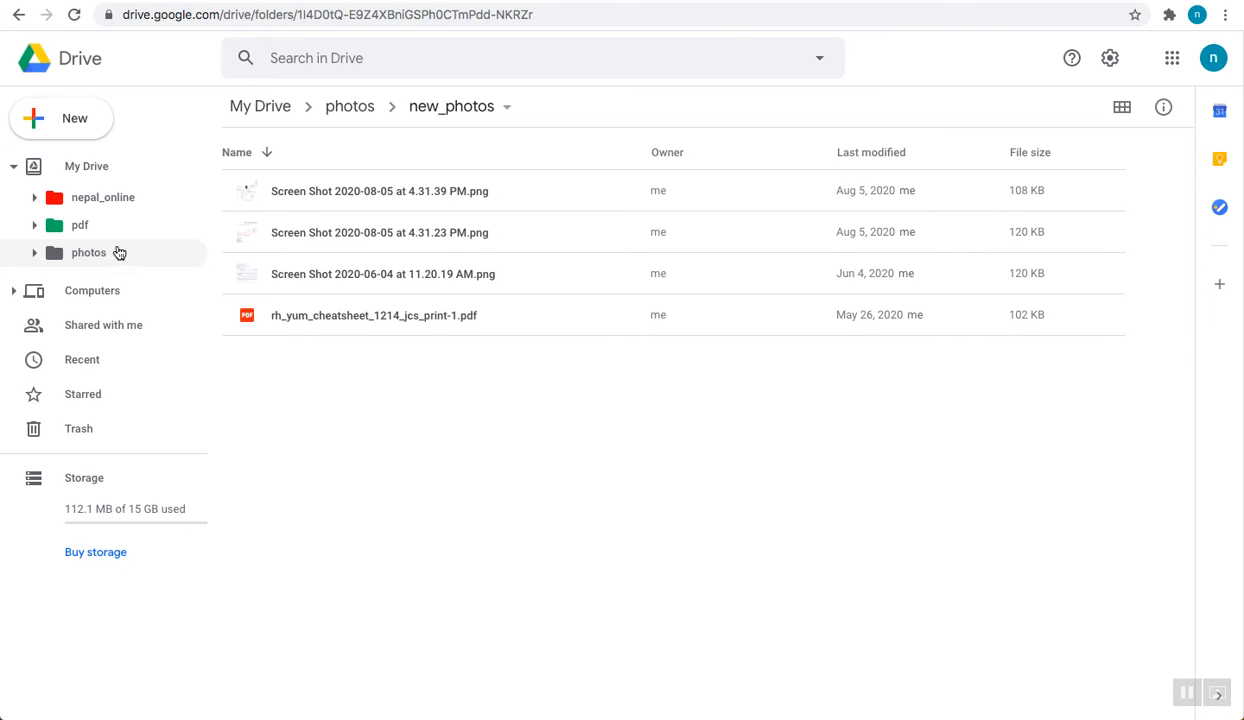
# Download the photos folder from the My Drive folder tree and accept leaving the site
pyautogui.rightClick(337, 109)
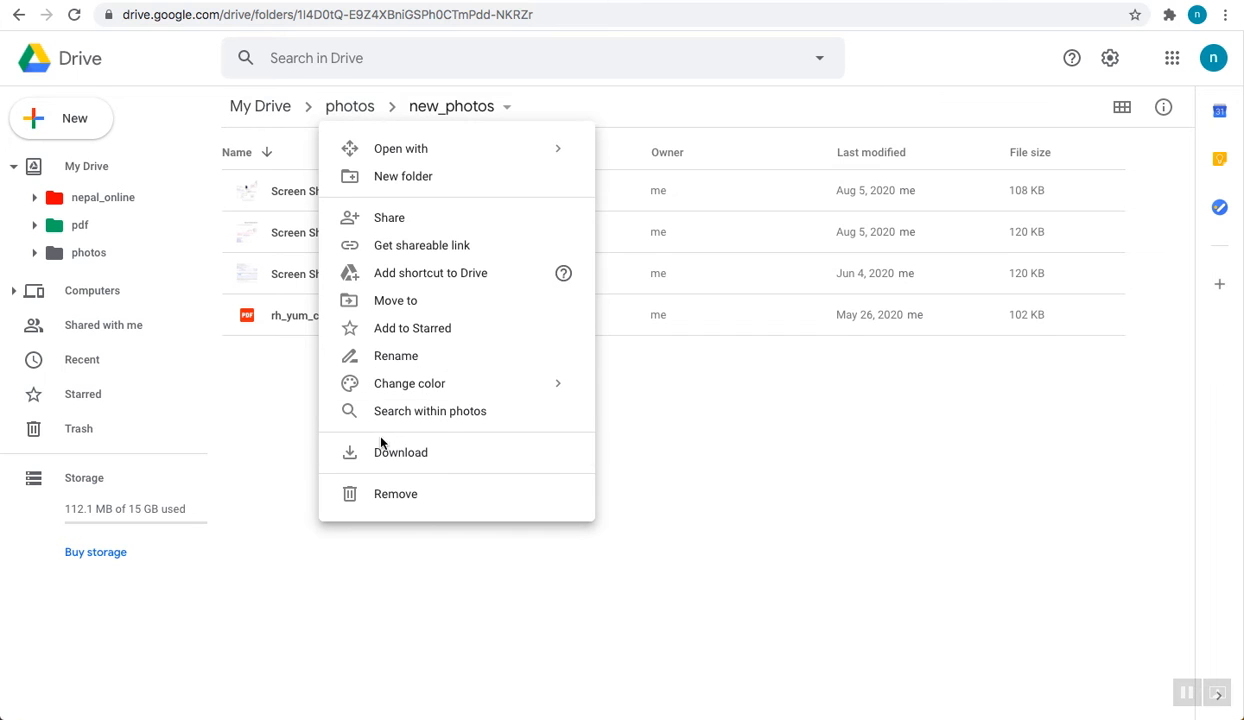
pyautogui.click(283, 436)
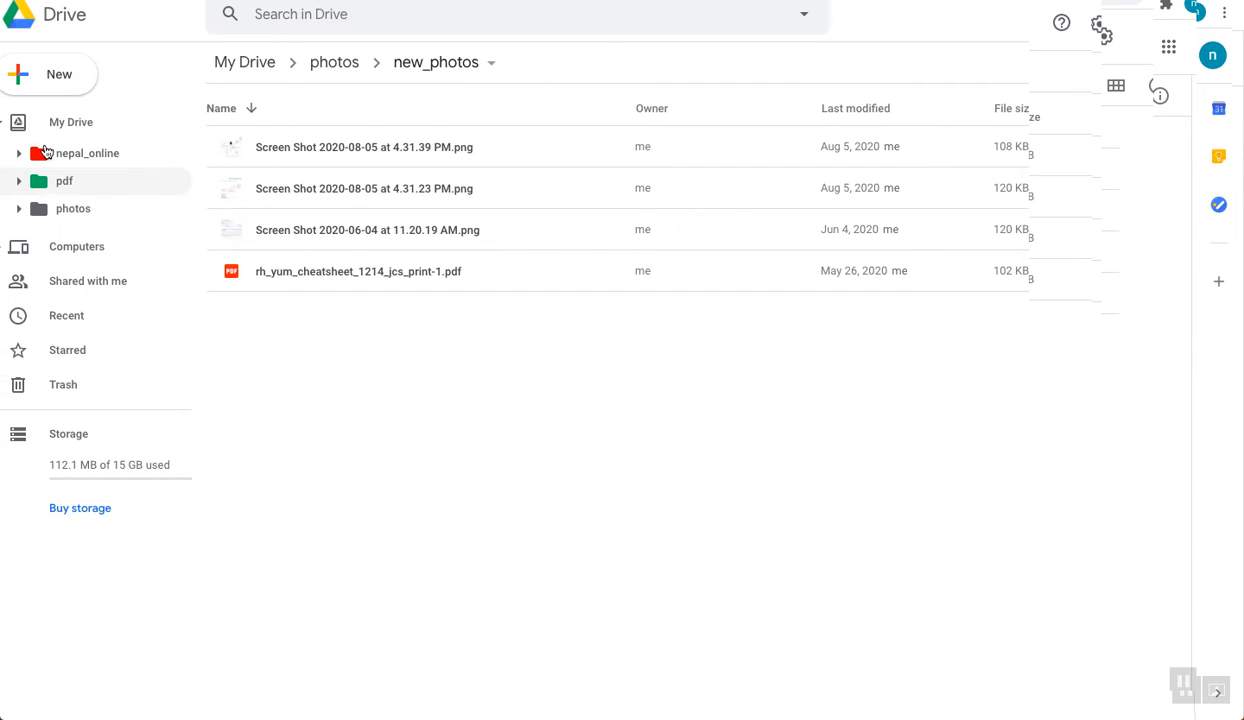
pyautogui.rightClick(88, 229)
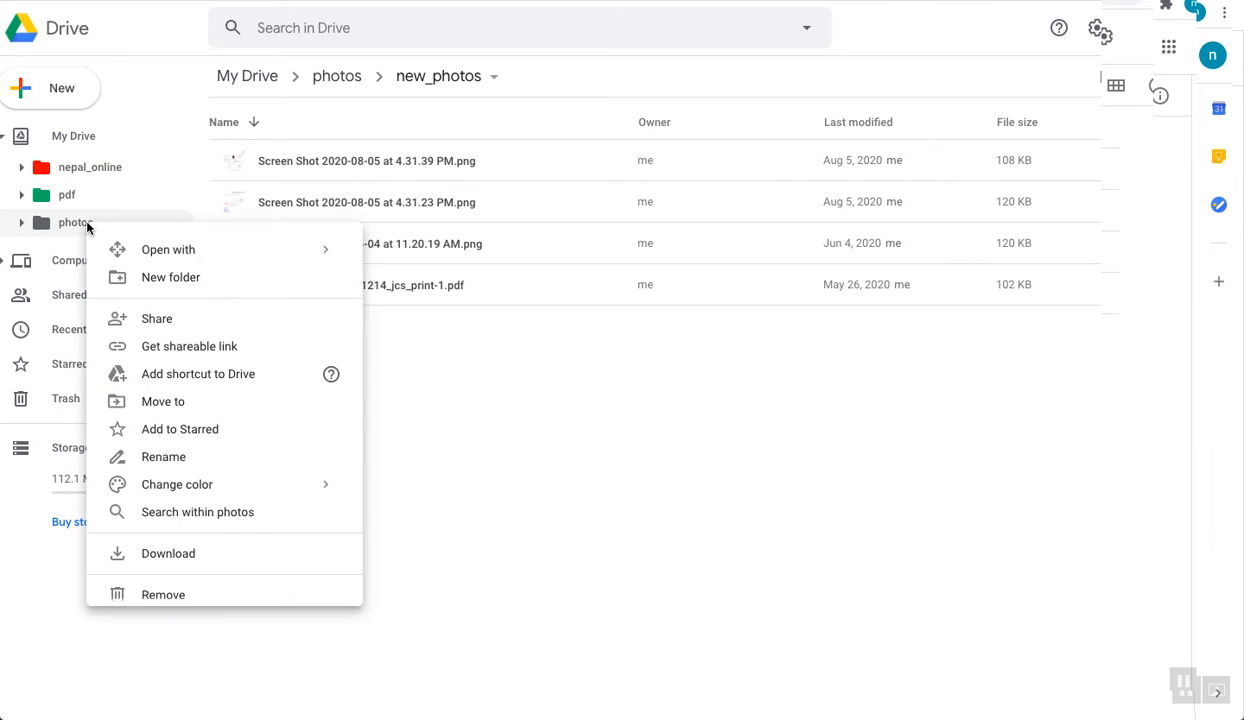
pyautogui.click(186, 545)
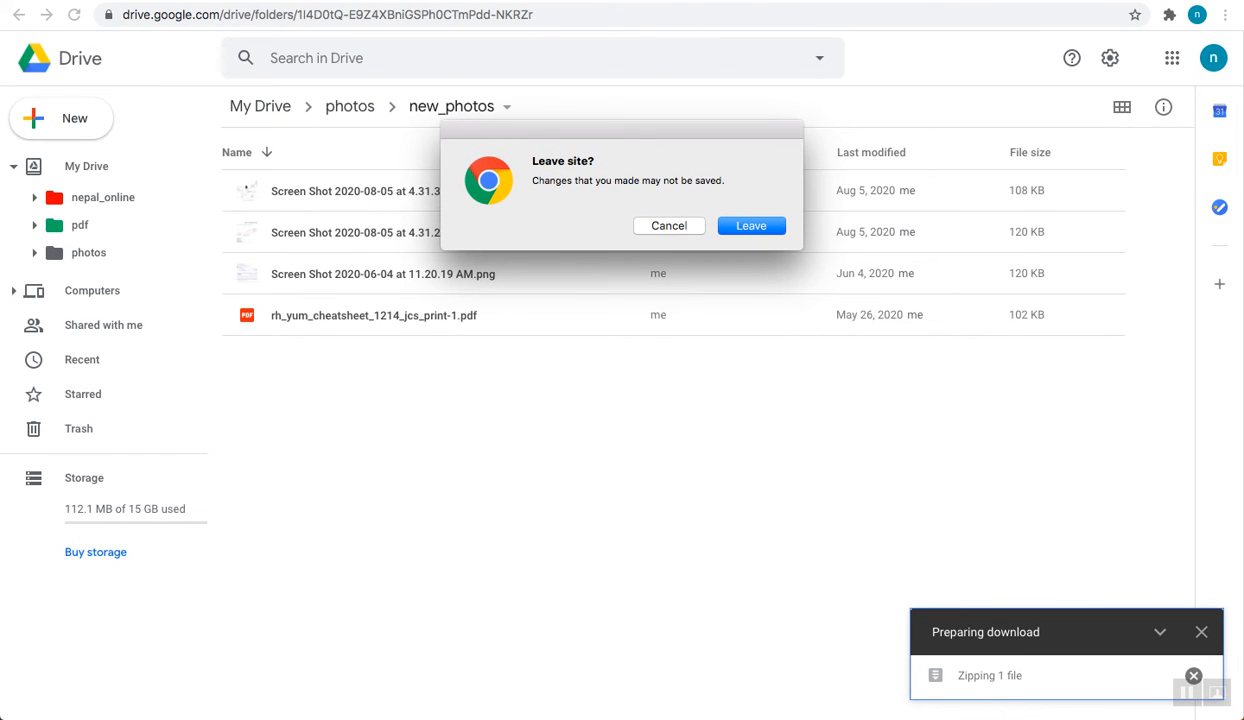
pyautogui.click(770, 224)
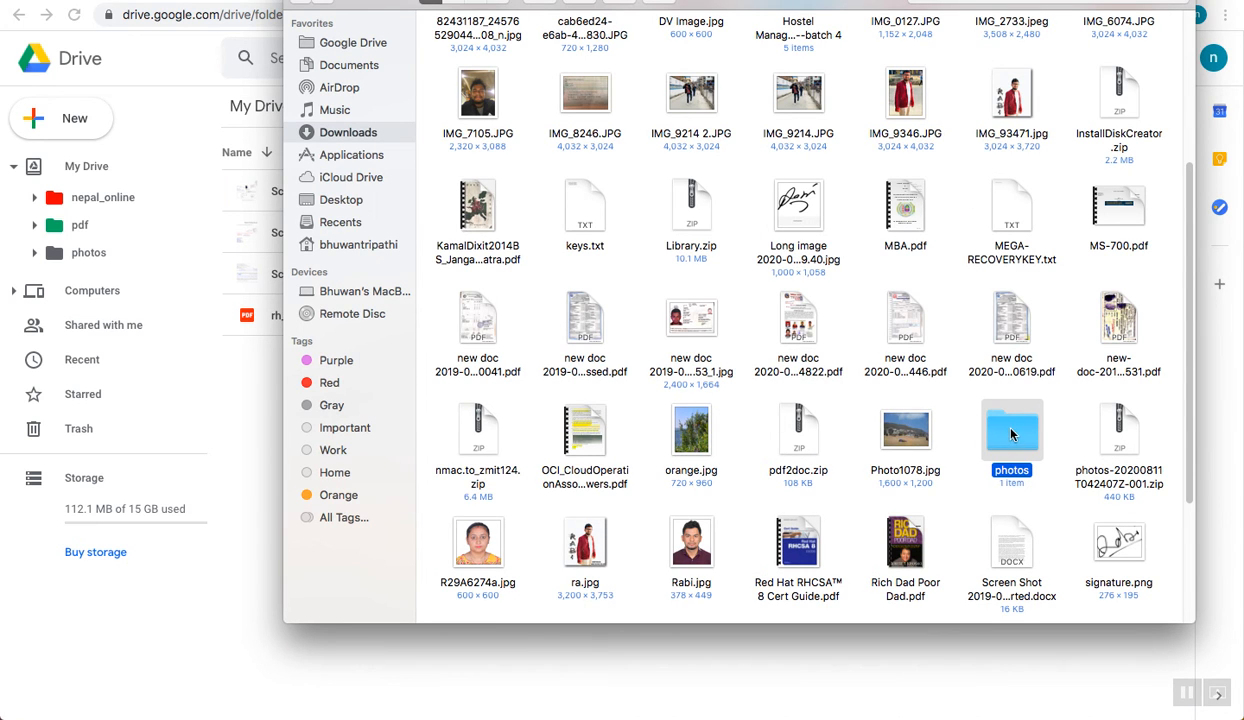
# In Finder's Downloads, open the downloaded photos folder and its new_photos subfolder to check the contents
pyautogui.doubleClick(1012, 434)
pyautogui.click(476, 63)
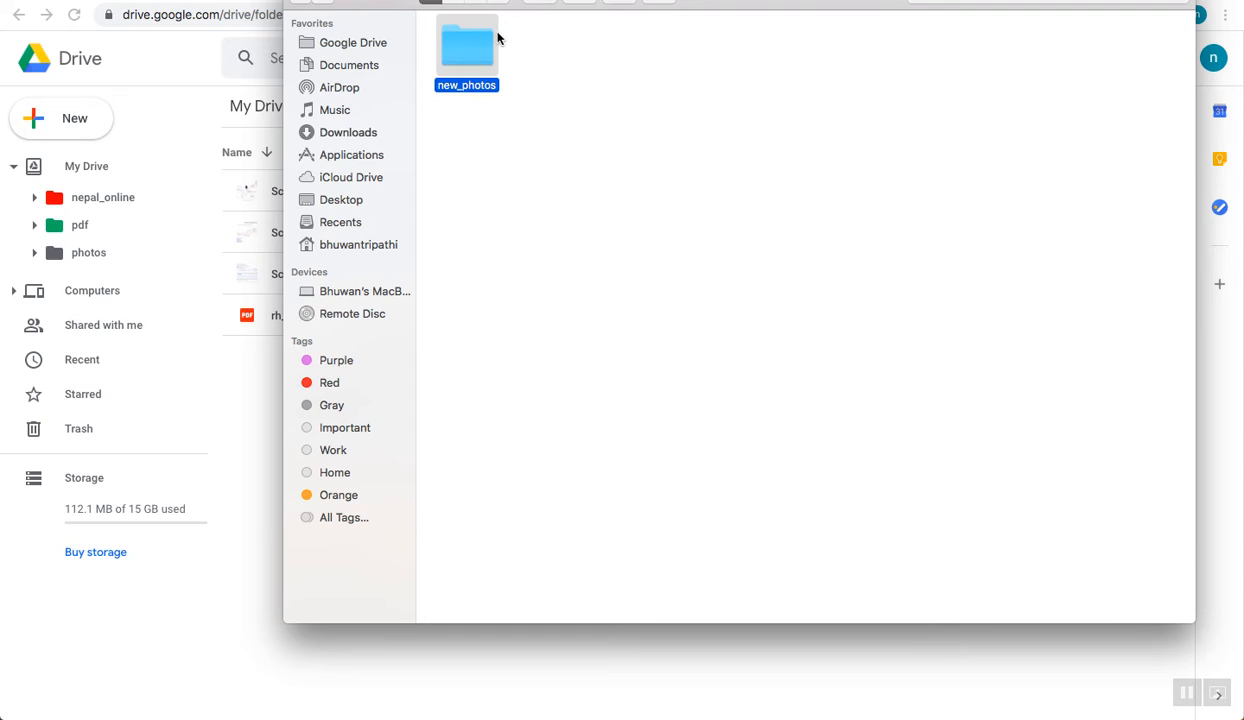
pyautogui.doubleClick(485, 38)
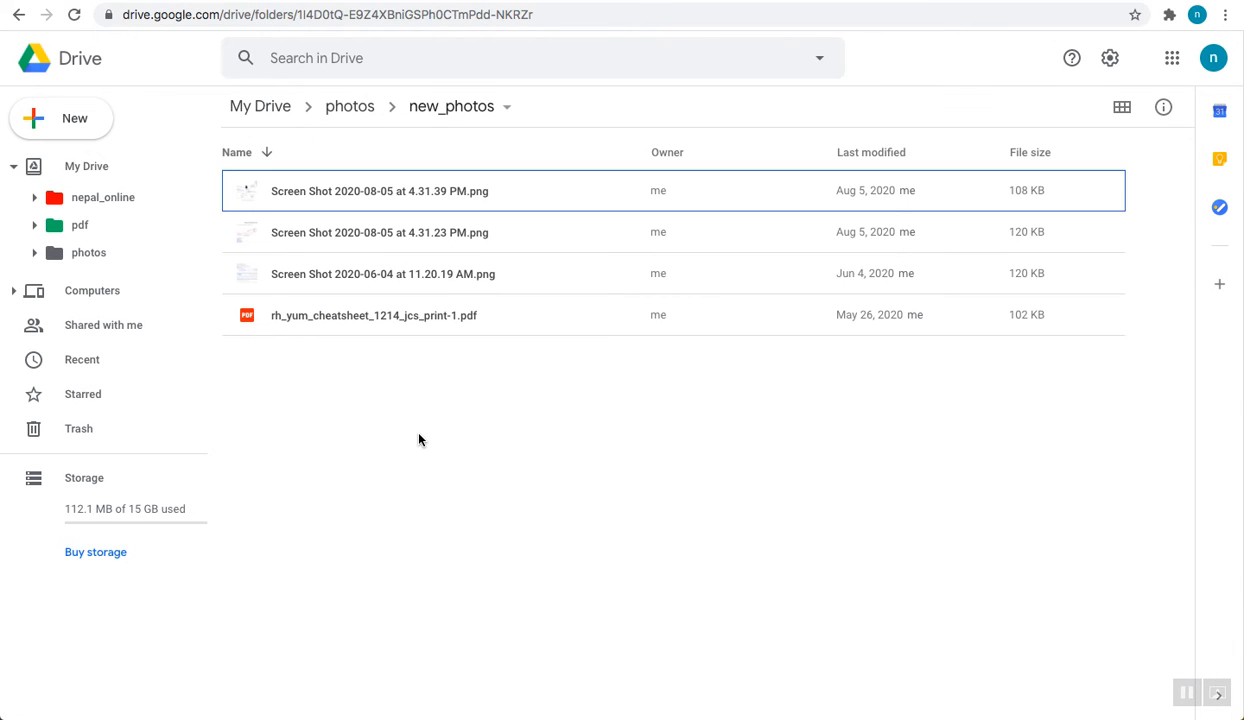
# Add the photos folder in My Drive to Starred and open the list of starred items
pyautogui.click(270, 106)
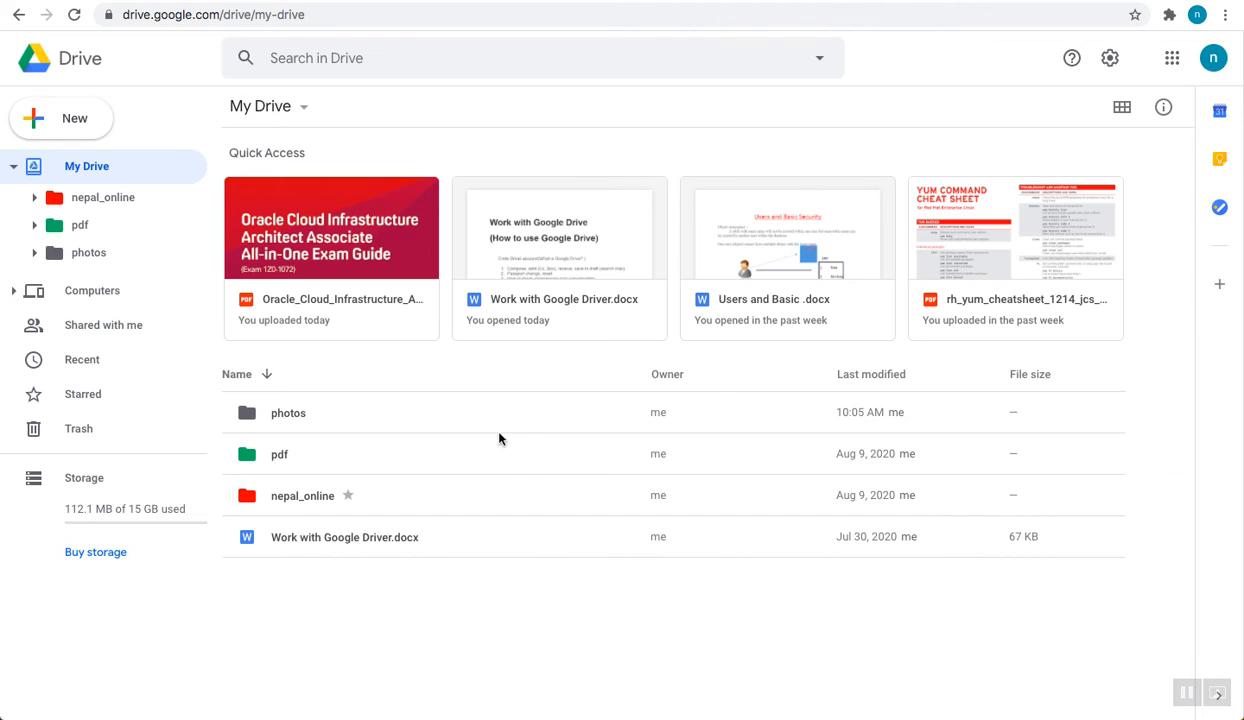
pyautogui.rightClick(365, 418)
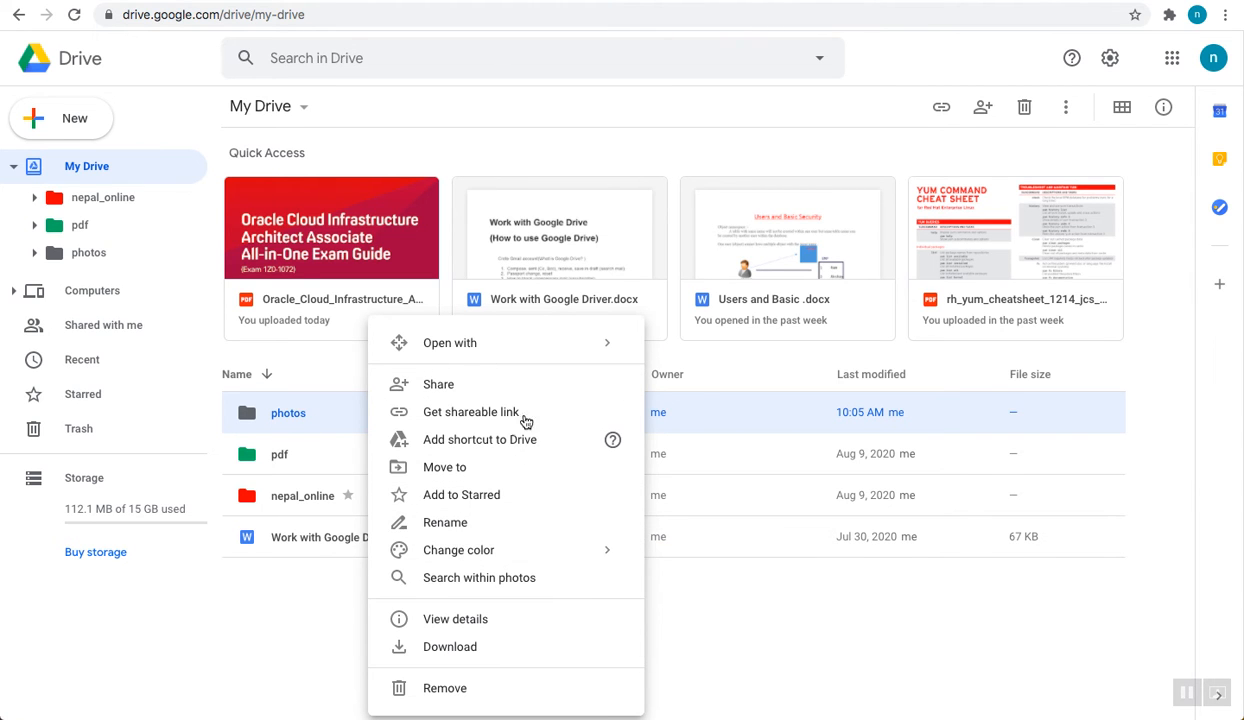
pyautogui.click(460, 497)
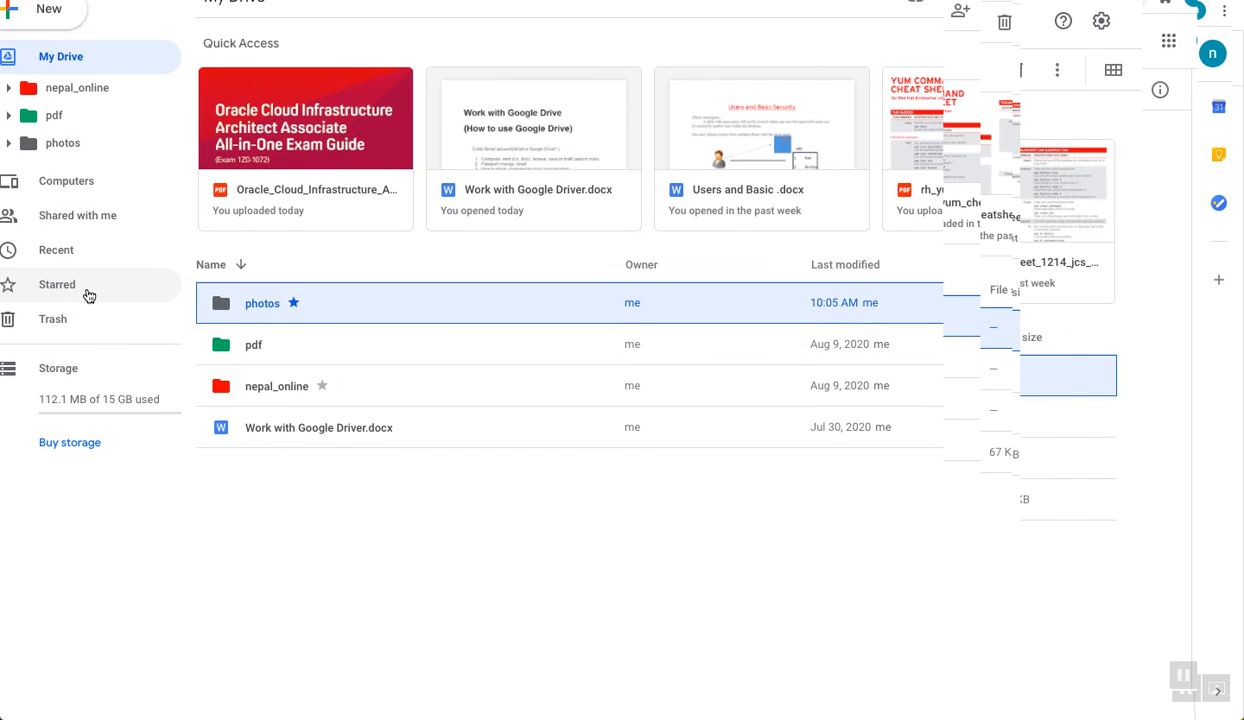
pyautogui.click(60, 262)
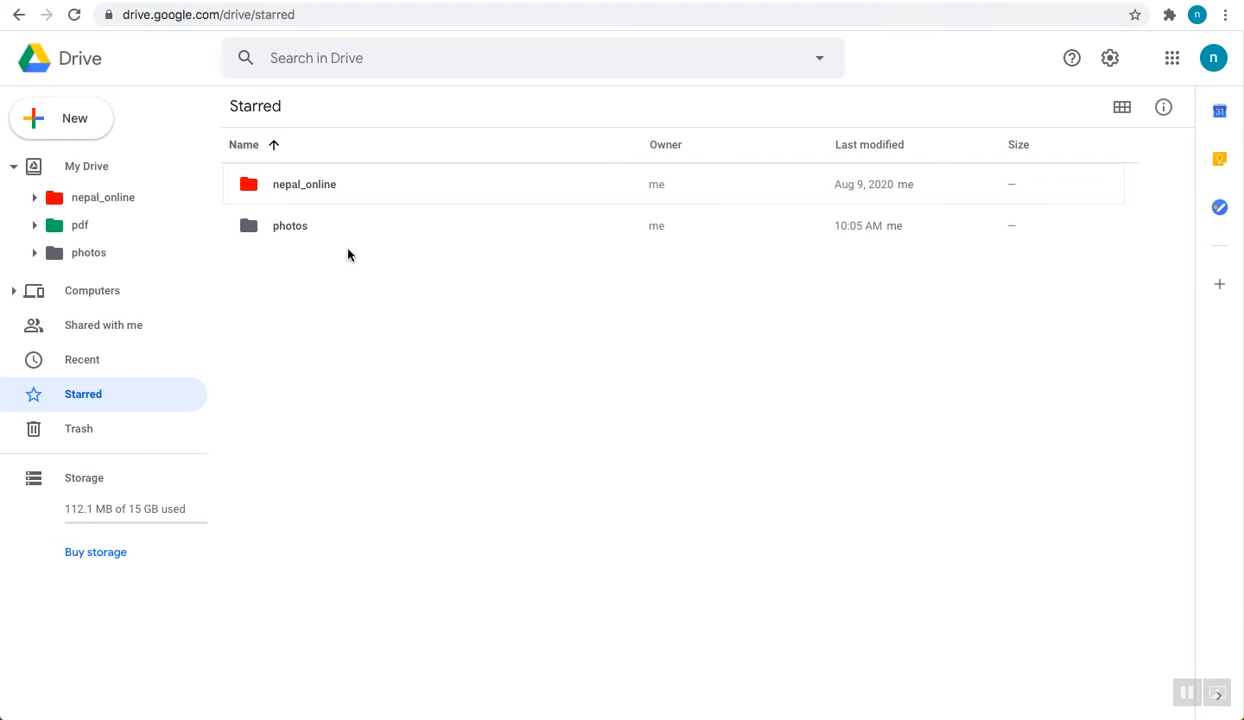
# Remove the photos folder from Starred
pyautogui.rightClick(327, 231)
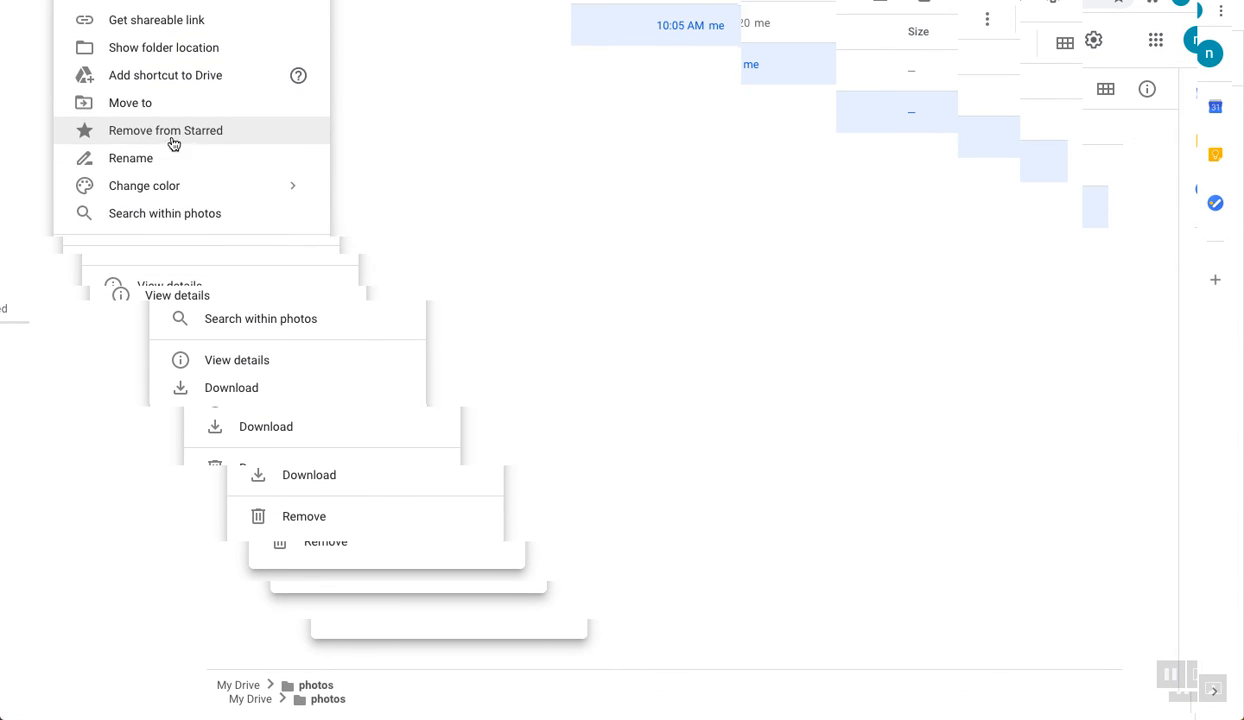
pyautogui.click(170, 133)
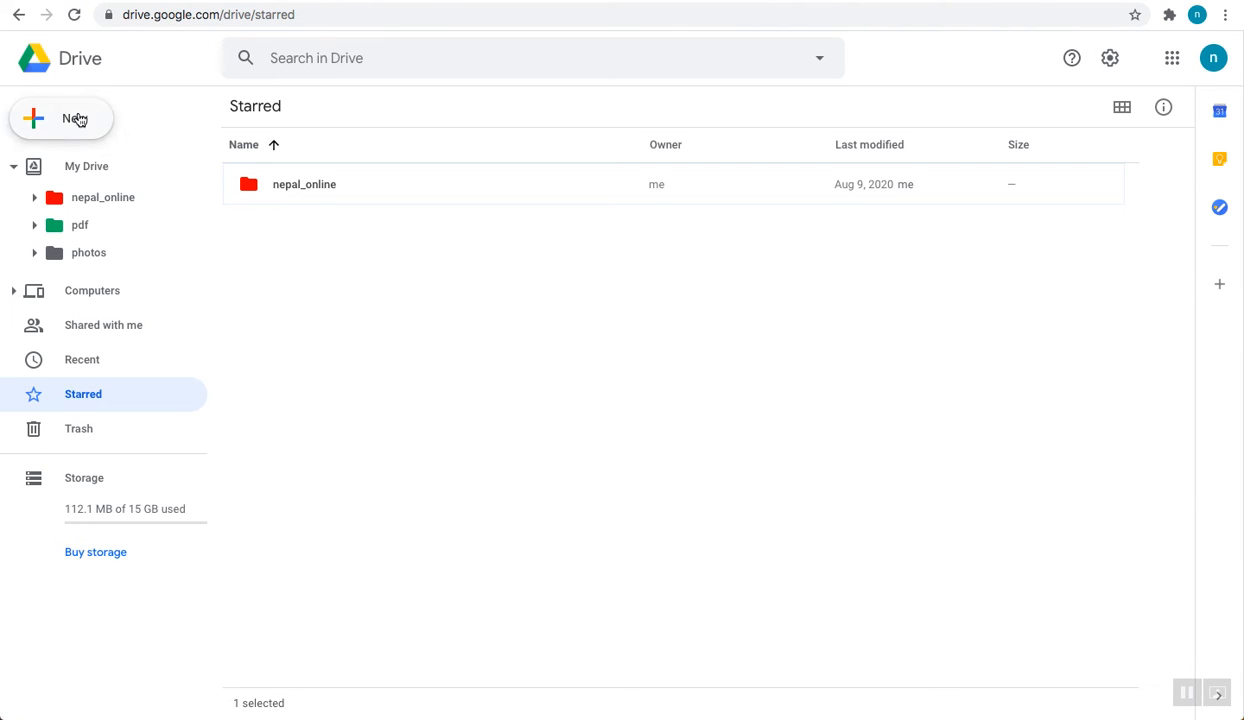
# Remove the nepal_online folder from the My Drive folder tree and undo the removal
pyautogui.rightClick(89, 202)
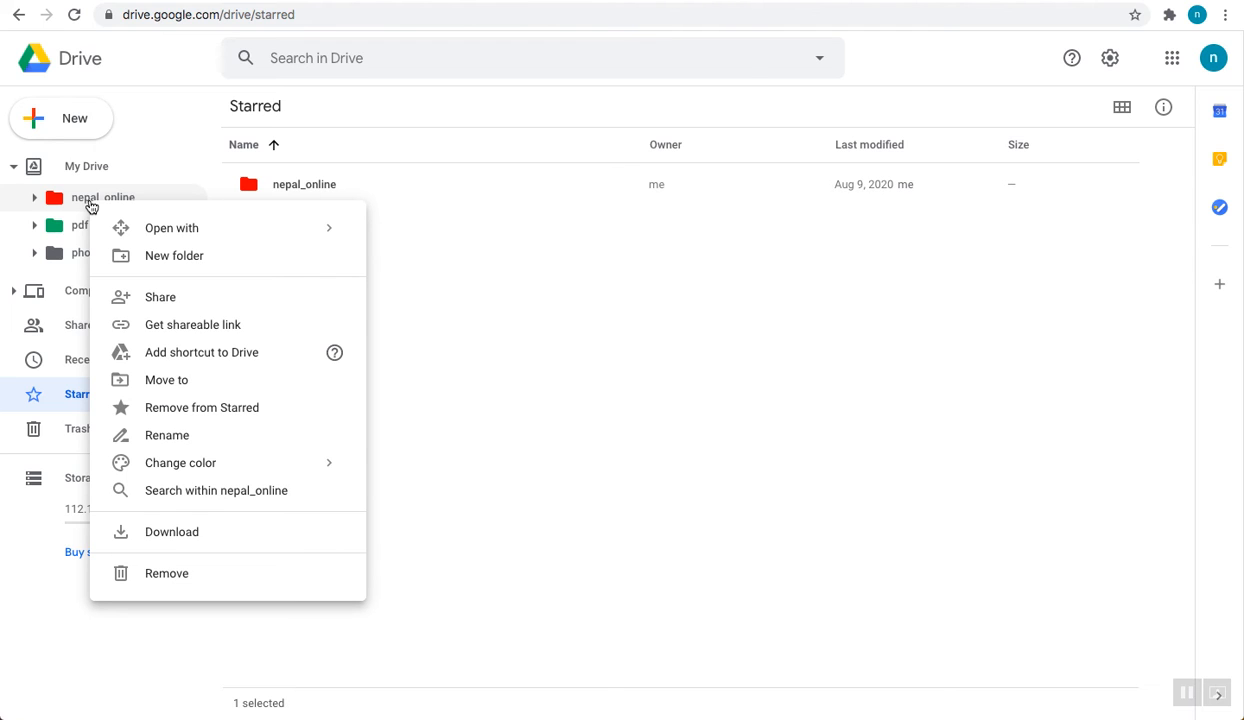
pyautogui.click(184, 586)
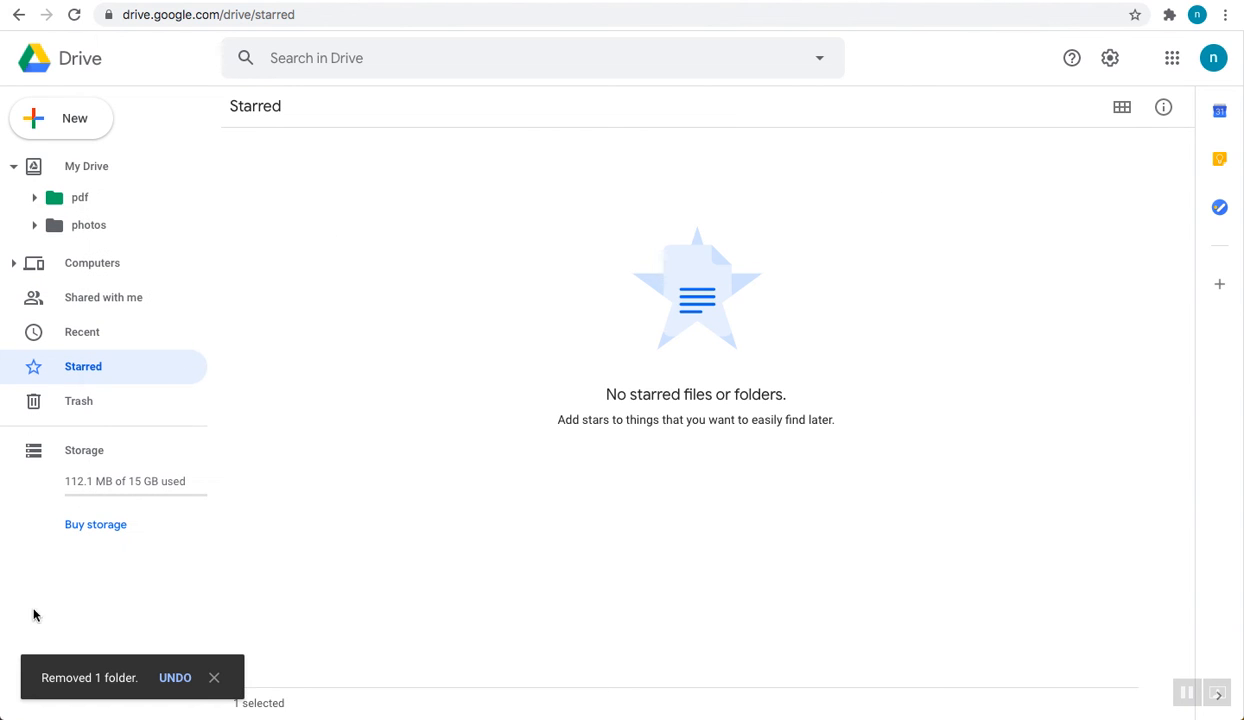
pyautogui.click(182, 682)
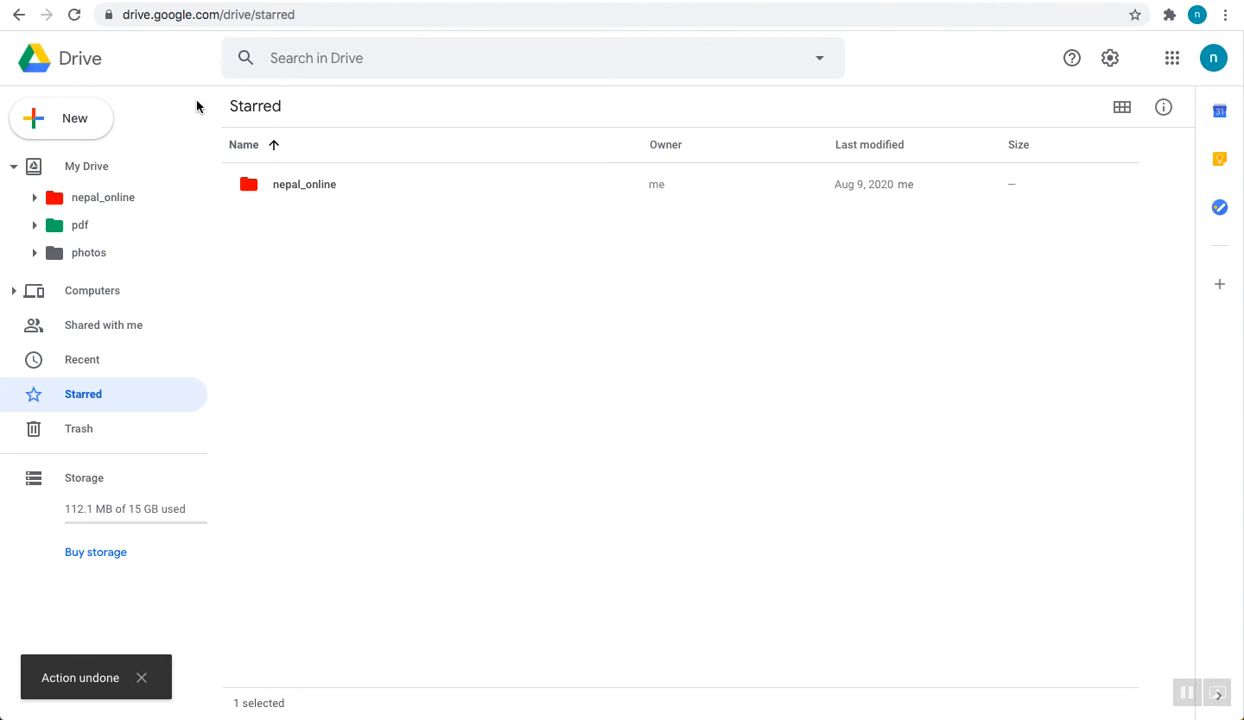
# Return to My Drive and view the details of the photos folder
pyautogui.click(75, 177)
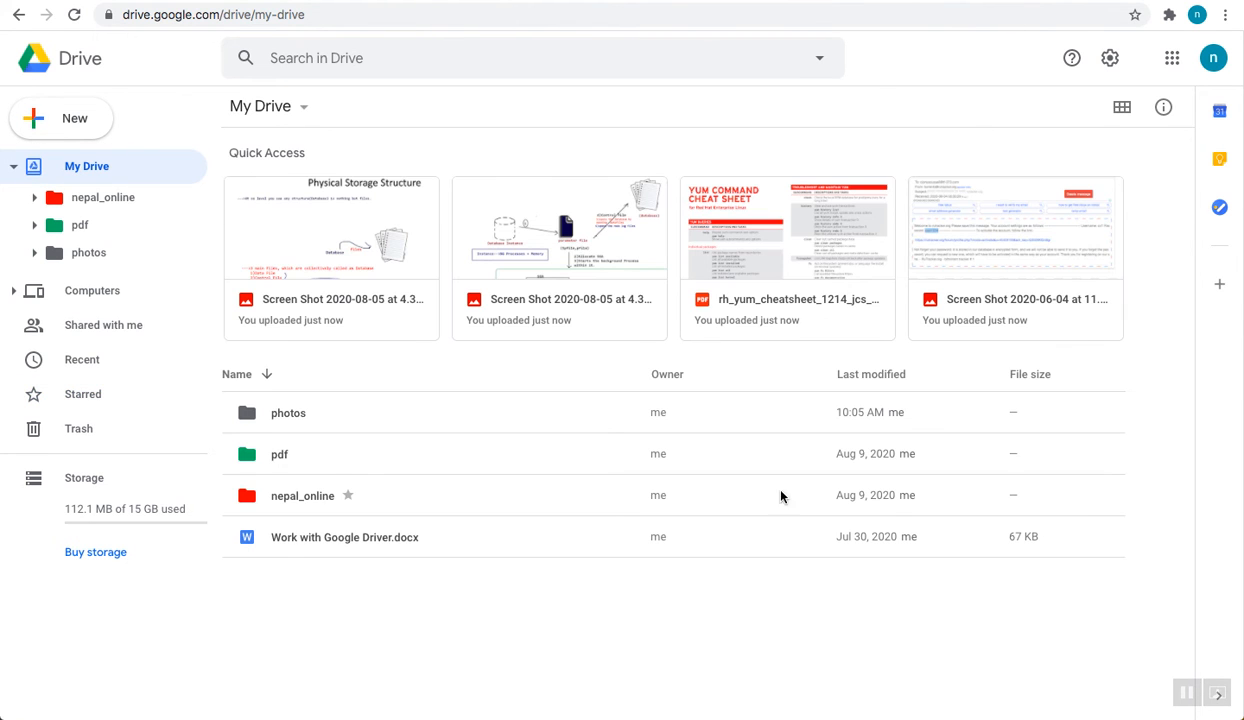
pyautogui.click(362, 421)
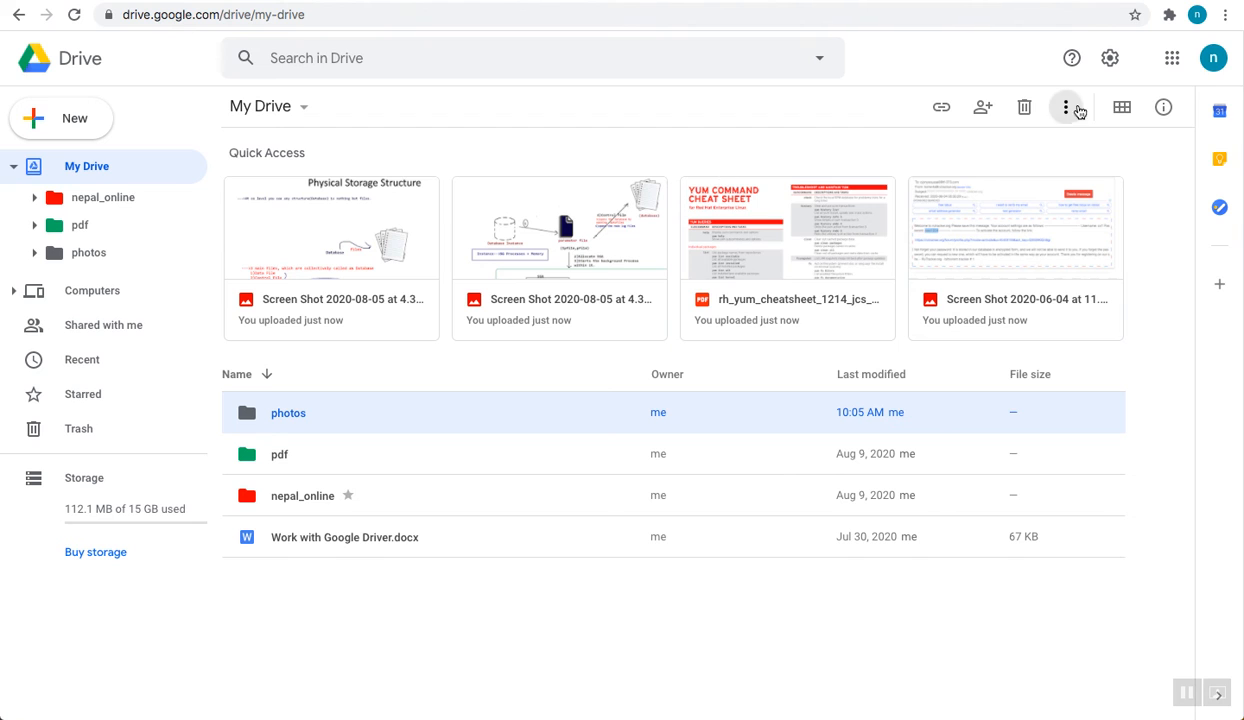
pyautogui.click(1170, 110)
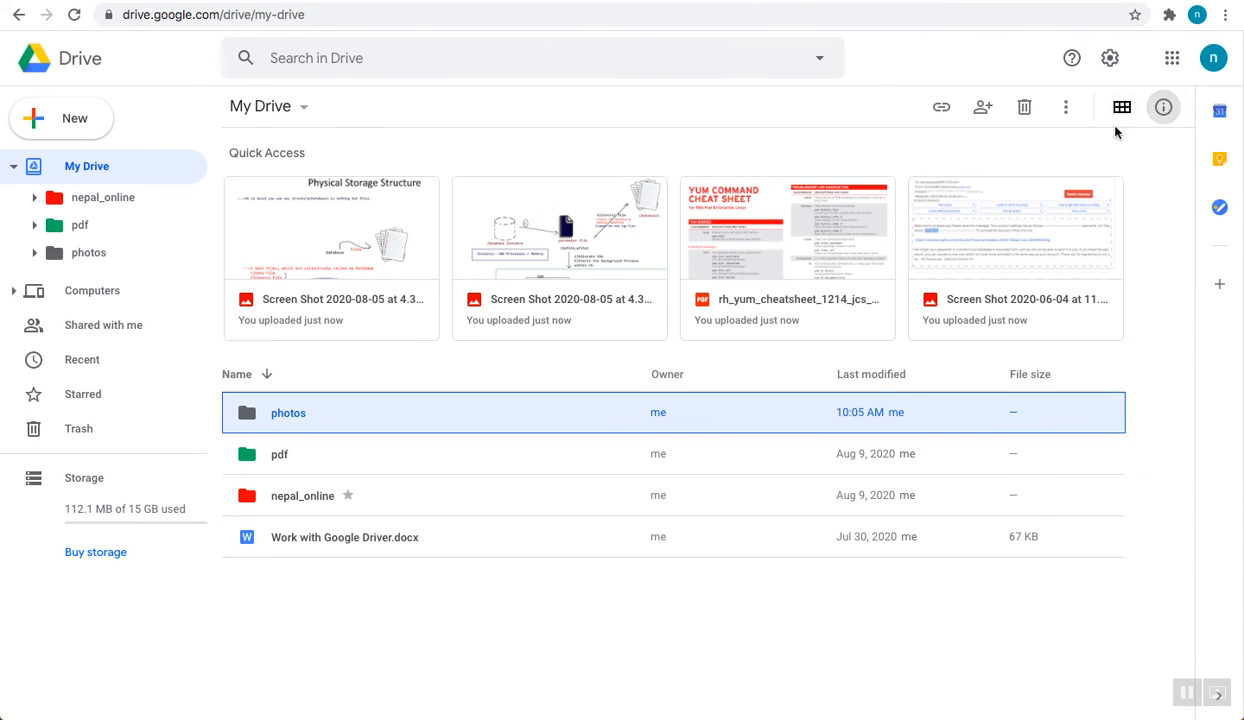
pyautogui.click(1163, 106)
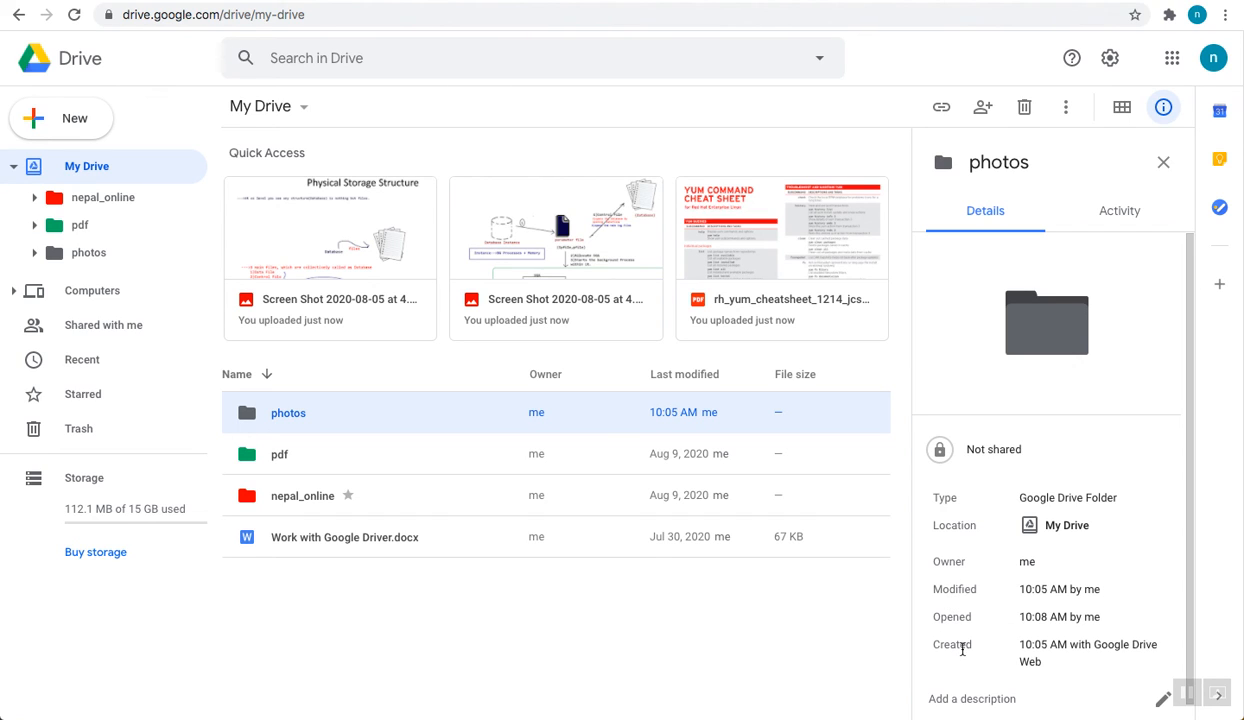
# Open new_photos inside the photos folder and view the details of each of the three Screen Shot images
pyautogui.doubleClick(290, 418)
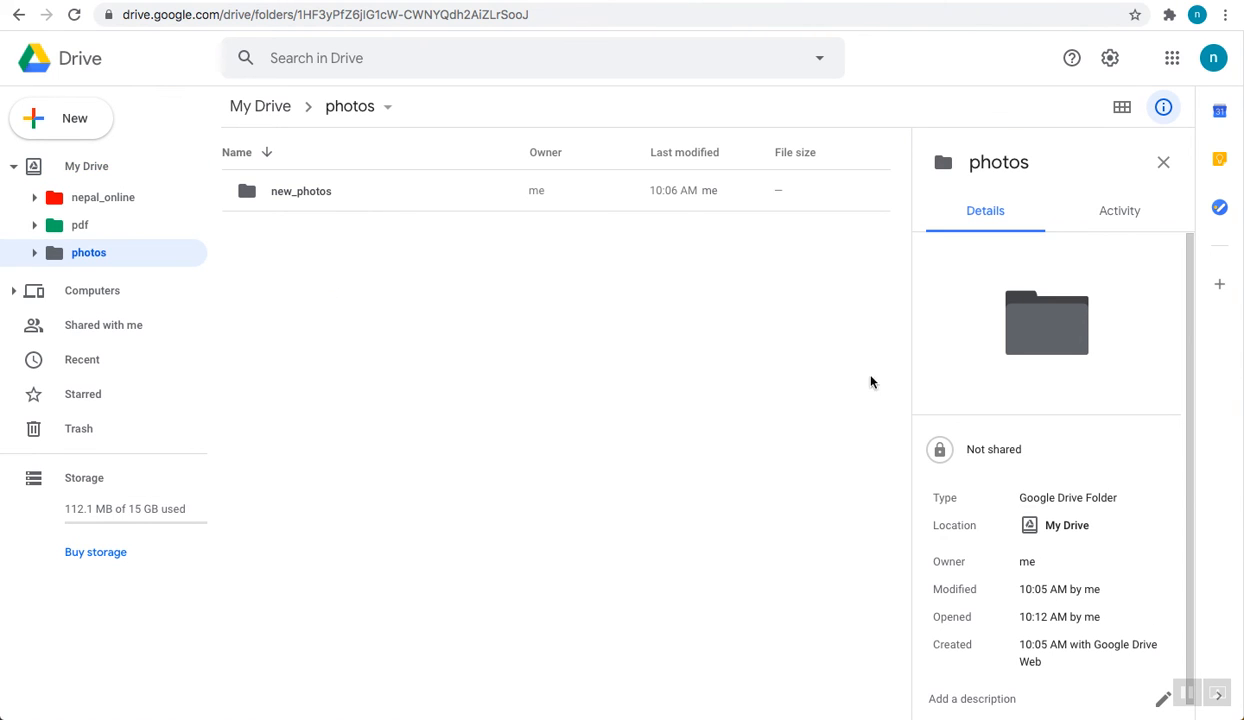
pyautogui.doubleClick(305, 190)
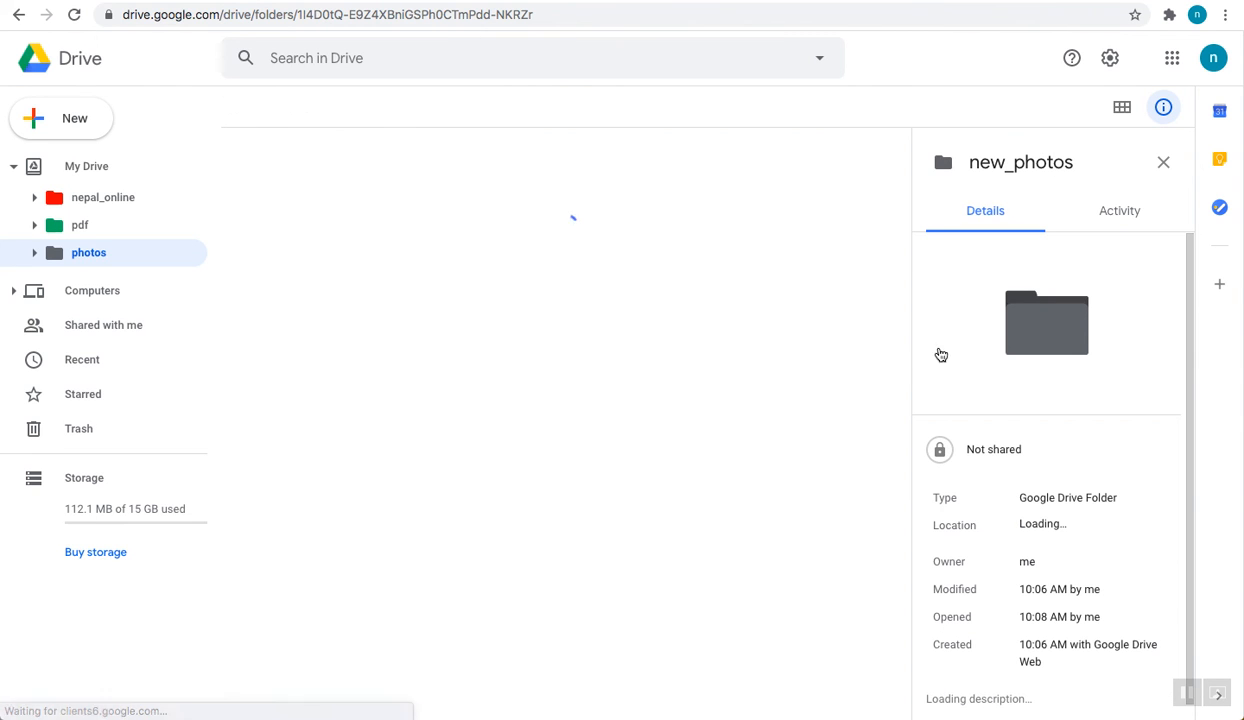
pyautogui.click(370, 195)
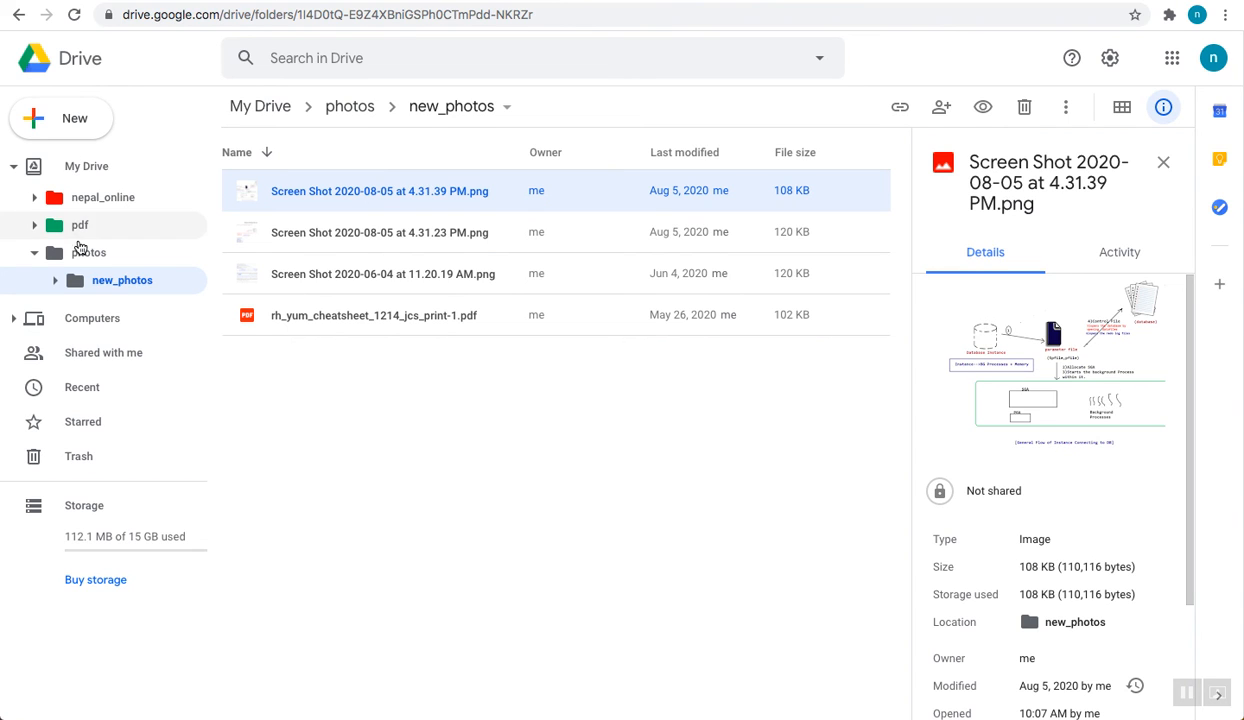
pyautogui.click(260, 235)
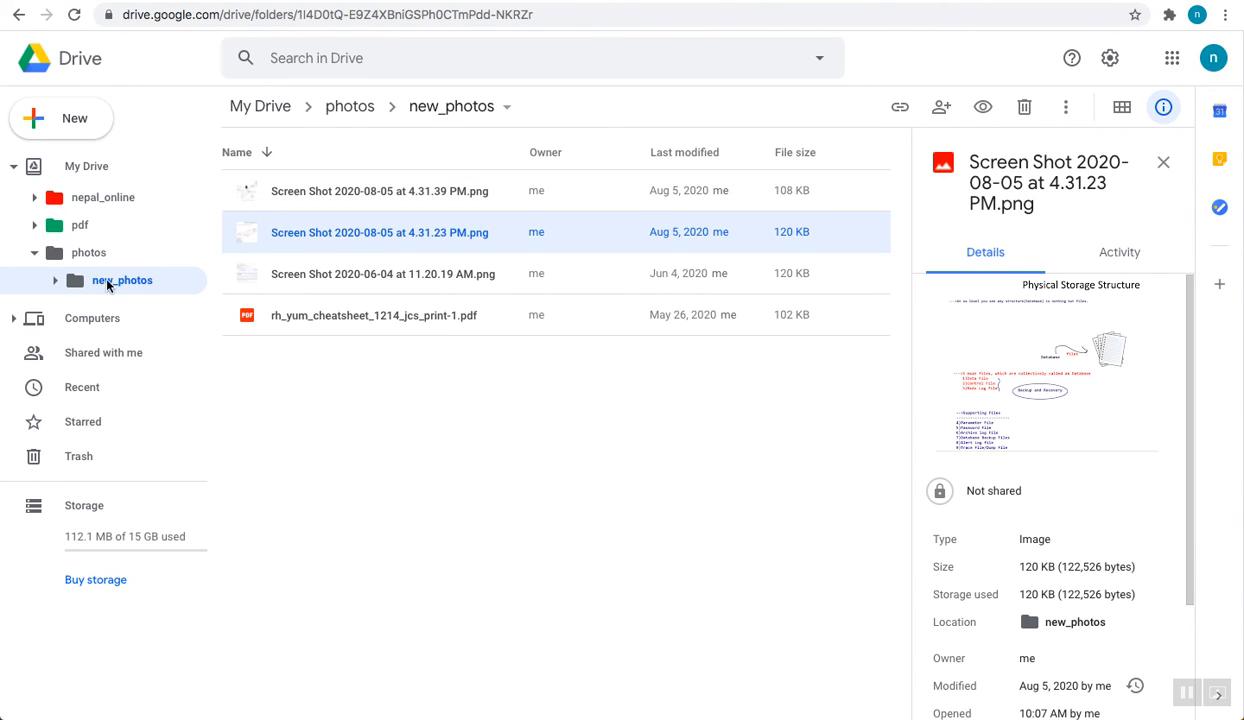
pyautogui.click(267, 271)
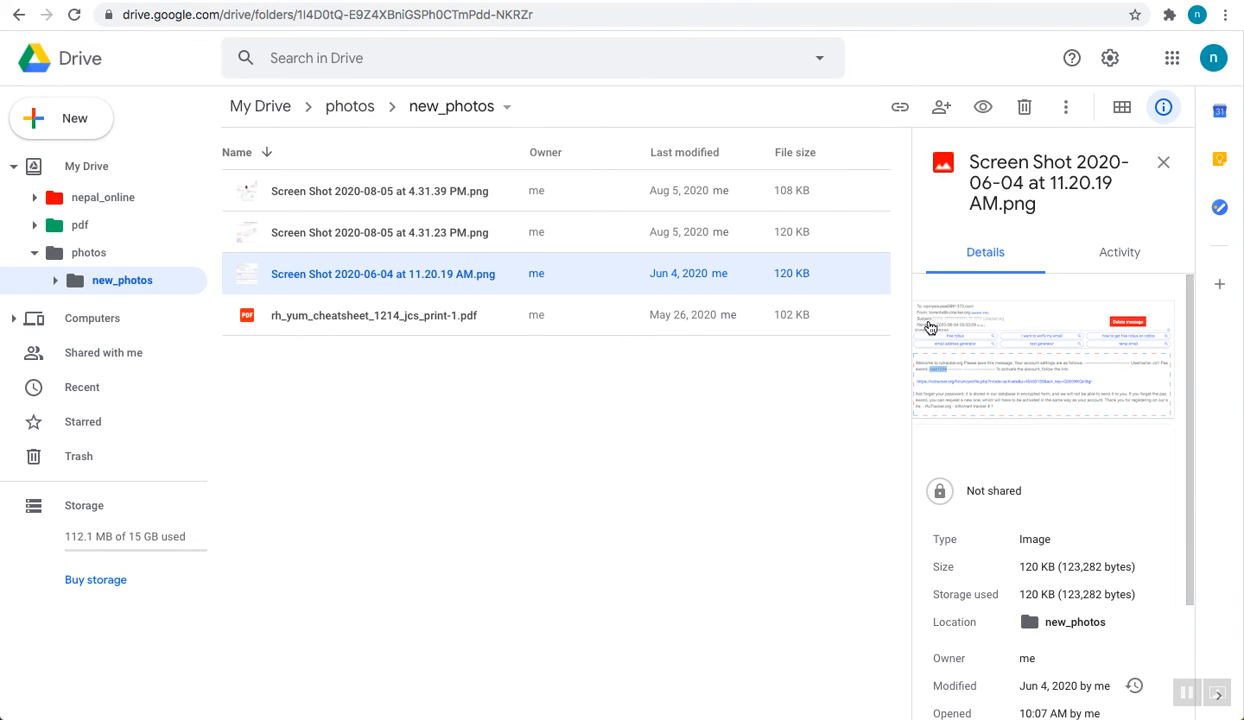
# View the activity of rh_yum_cheatsheet_1214_jcs_print-1.pdf, then return to My Drive with the details view closed
pyautogui.click(444, 312)
pyautogui.click(1118, 253)
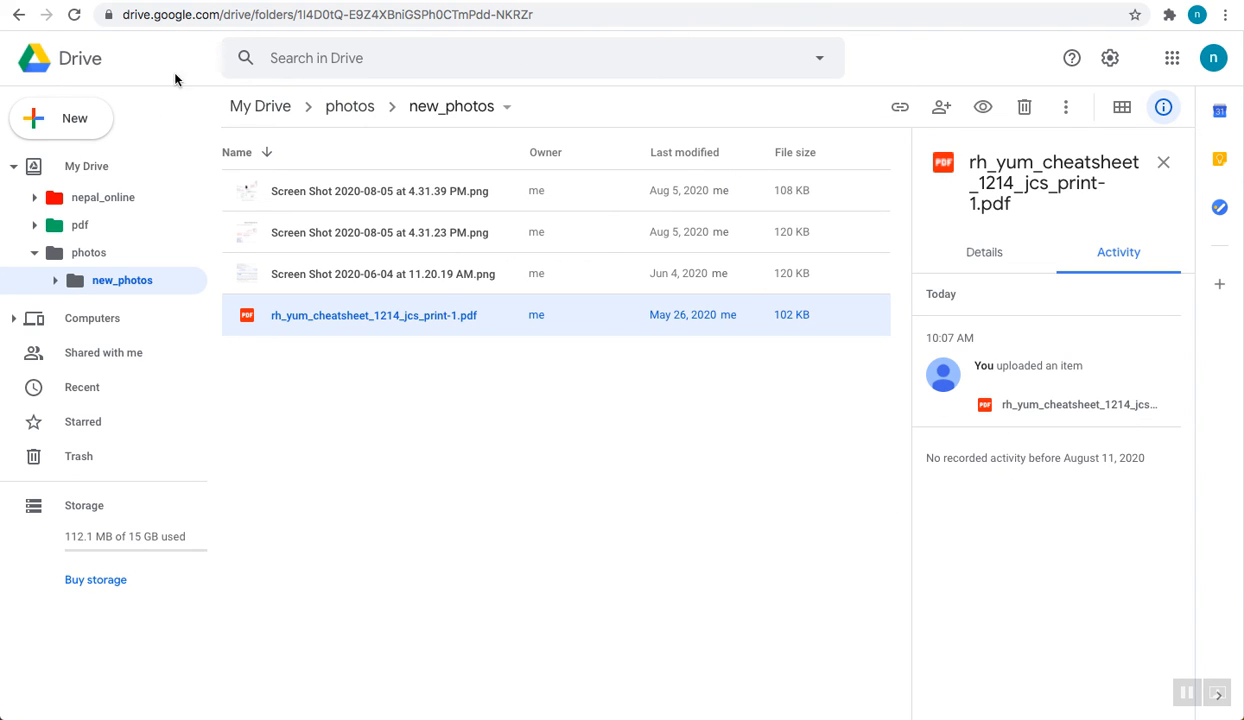
pyautogui.click(244, 106)
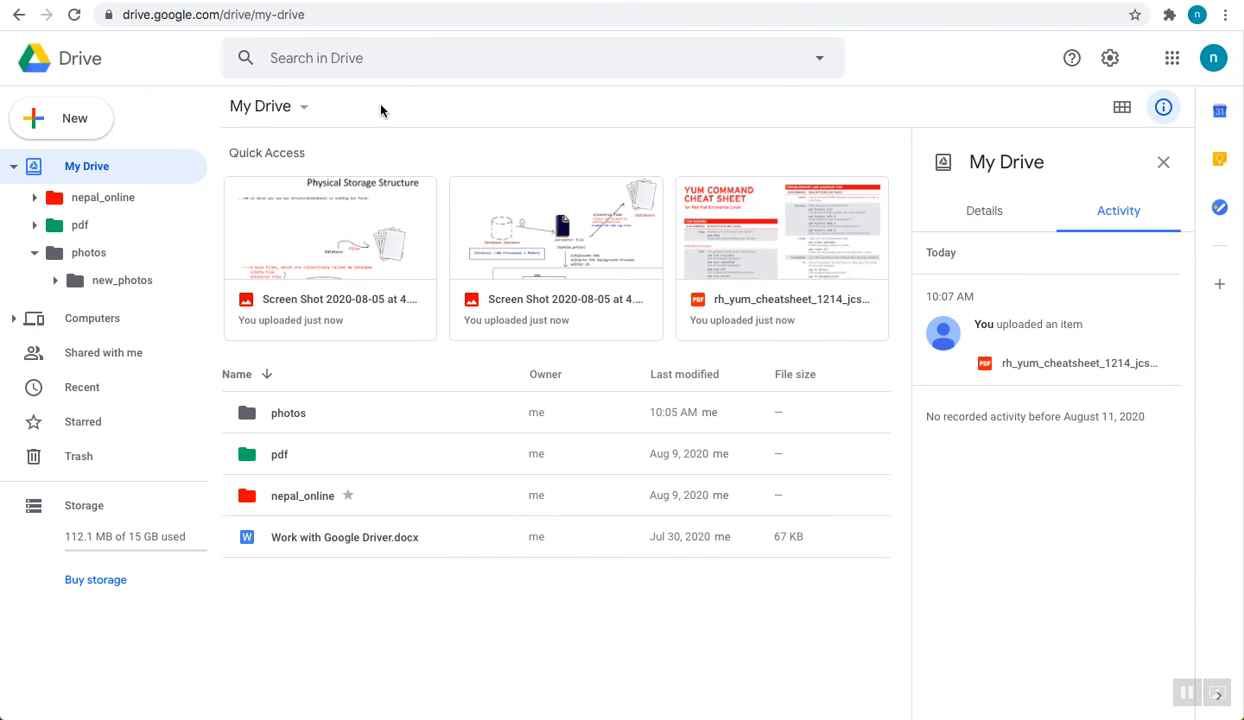
pyautogui.click(1163, 162)
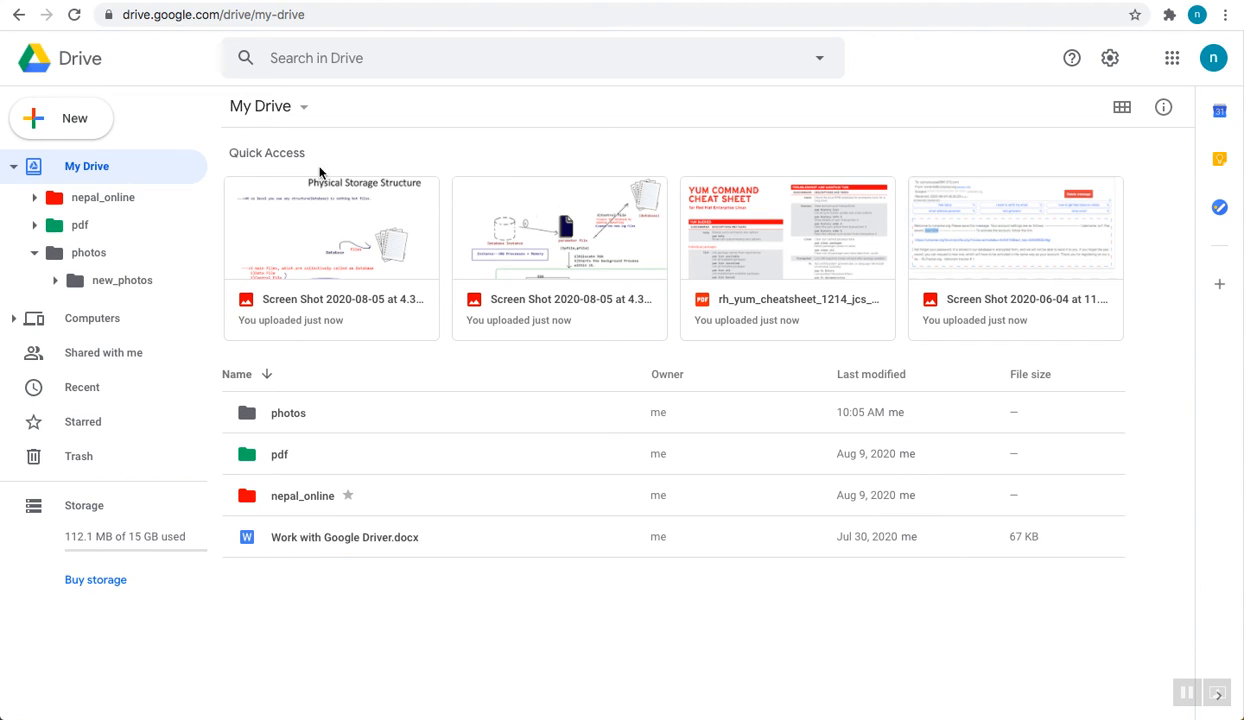
# Preview Screen Shot 2020-08-05 at 4.31.23 PM.png from Quick Access at different zooms and list the apps it can be opened with
pyautogui.click(428, 500)
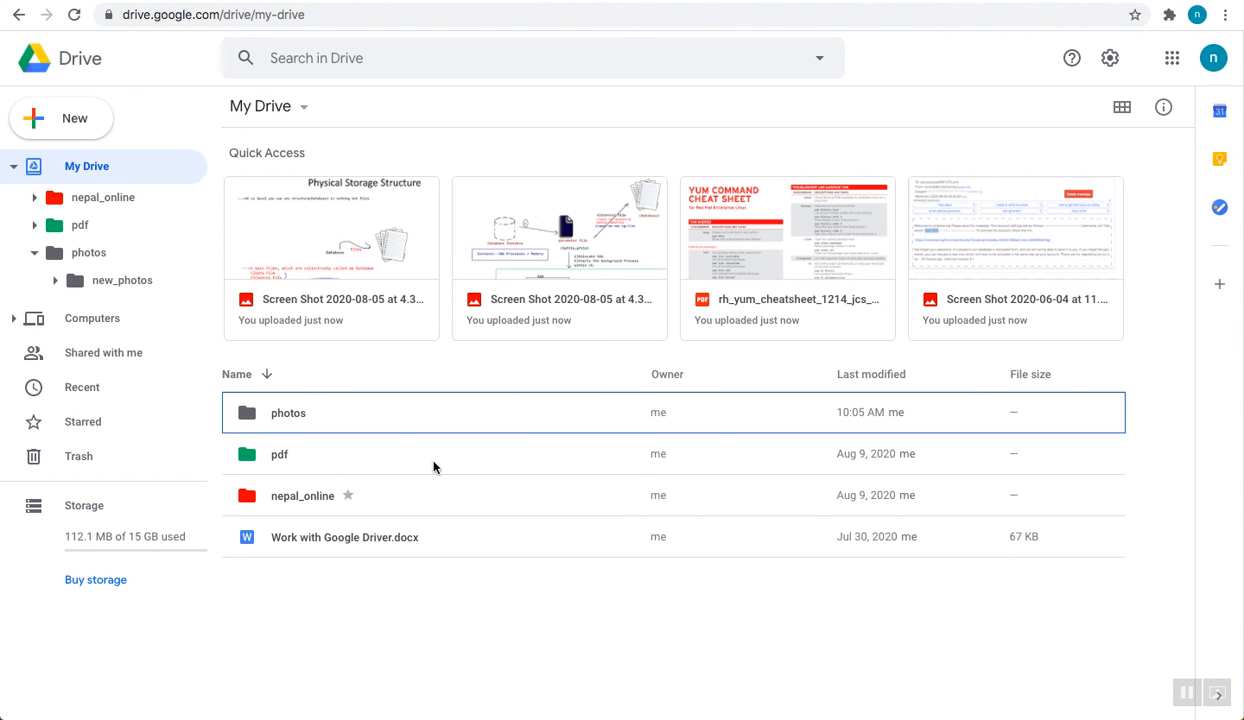
pyautogui.click(306, 229)
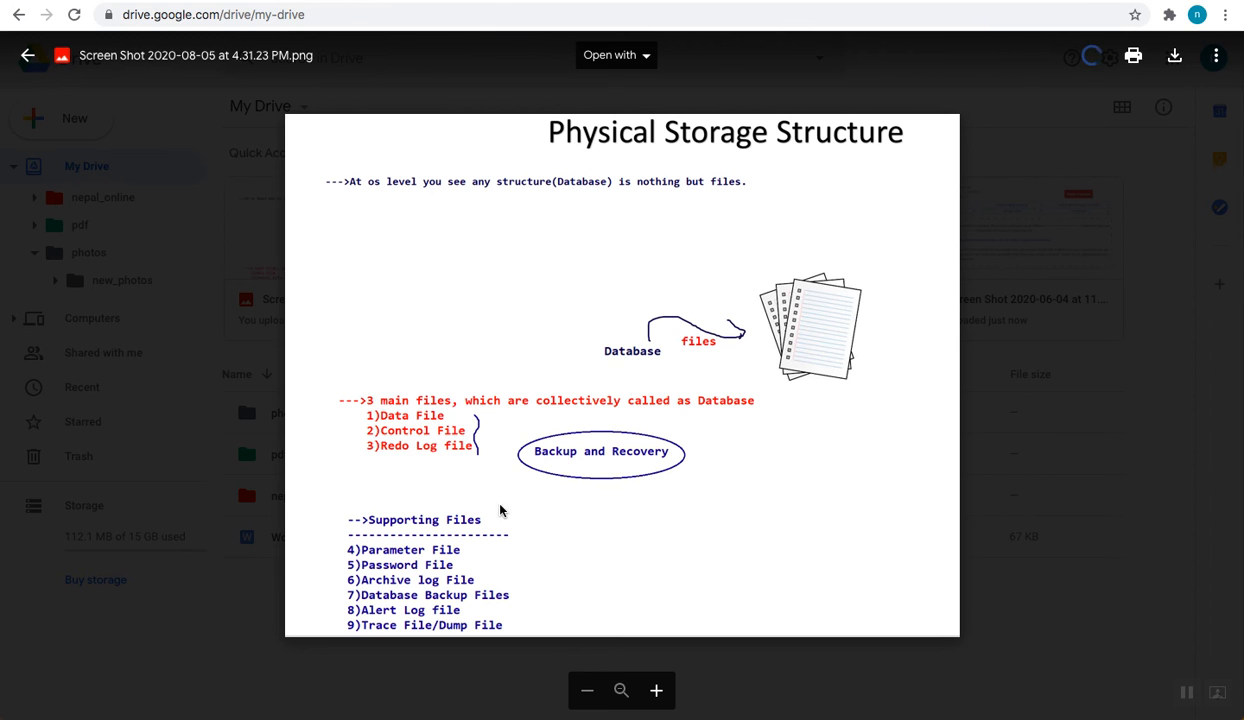
pyautogui.scroll(5, 545, 517)
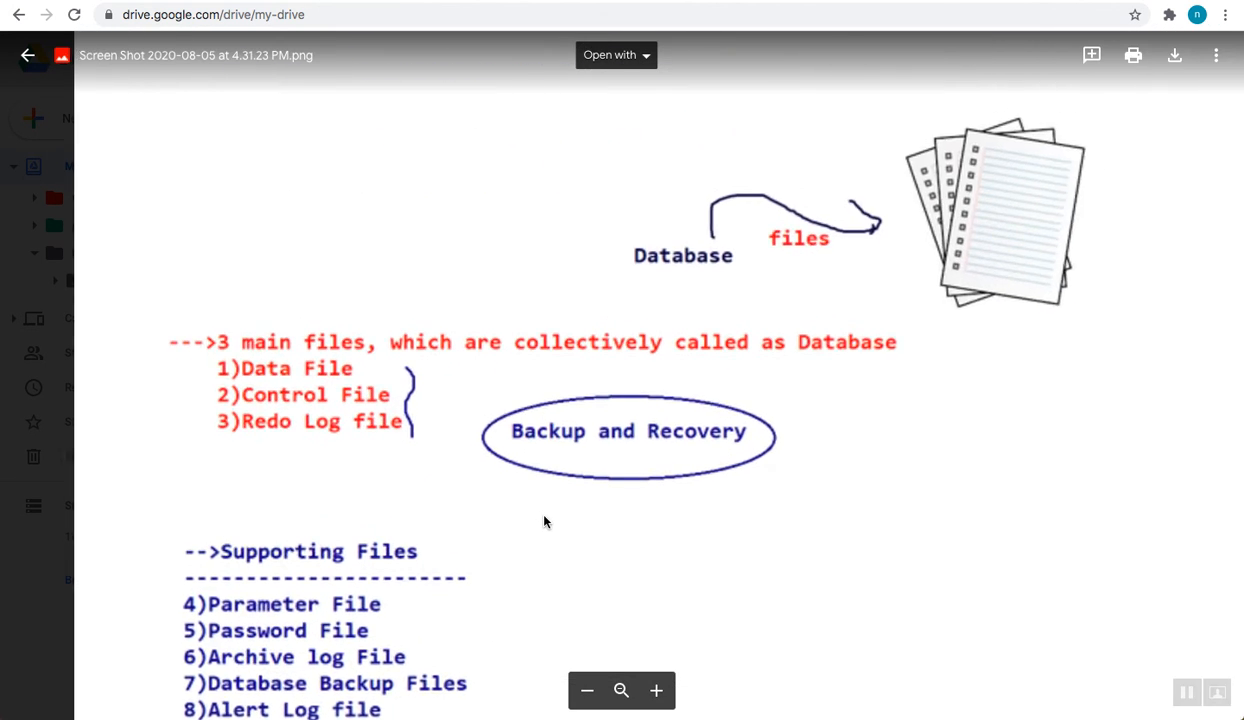
pyautogui.scroll(-5, 546, 518)
pyautogui.scroll(5, 547, 519)
pyautogui.scroll(-6, 547, 519)
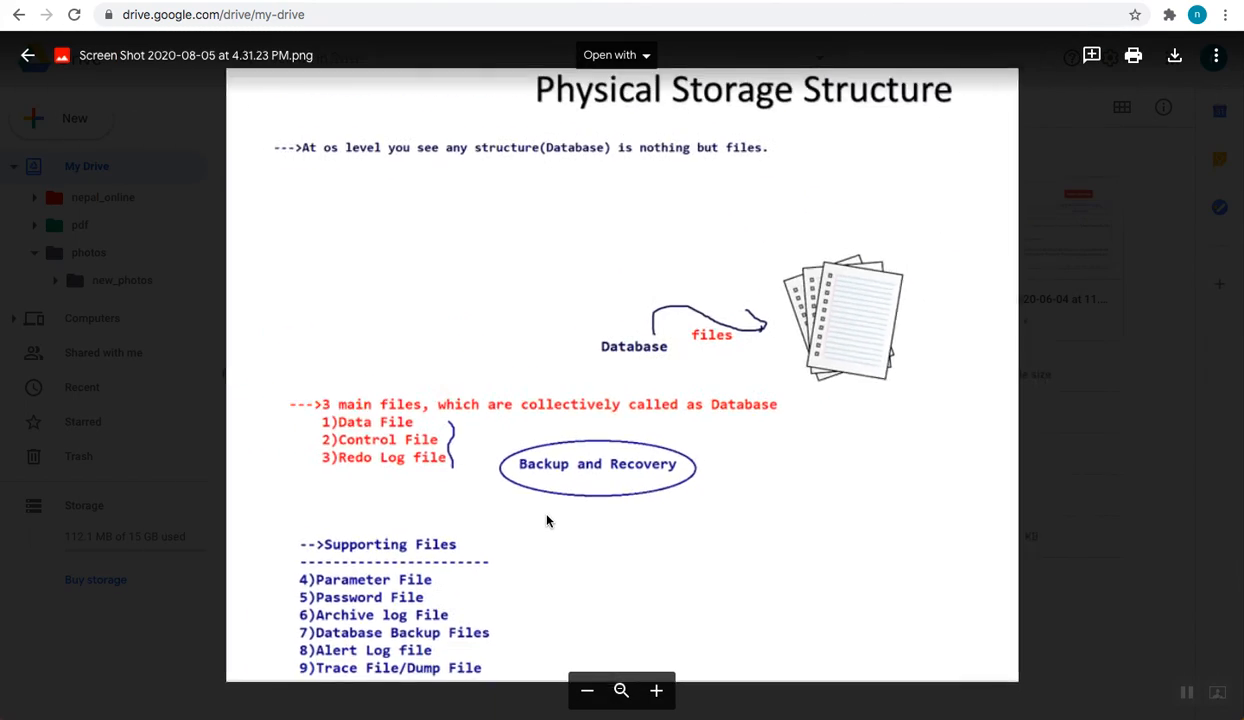
pyautogui.scroll(2, 548, 519)
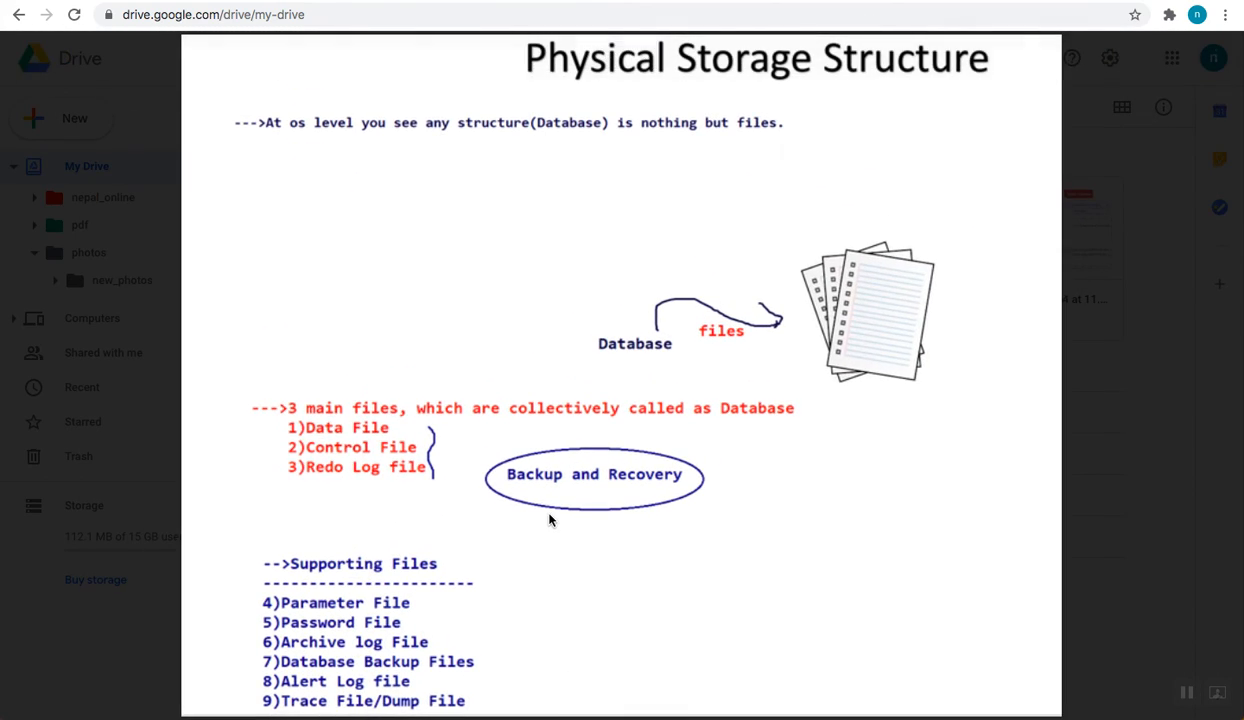
pyautogui.scroll(-2, 641, 428)
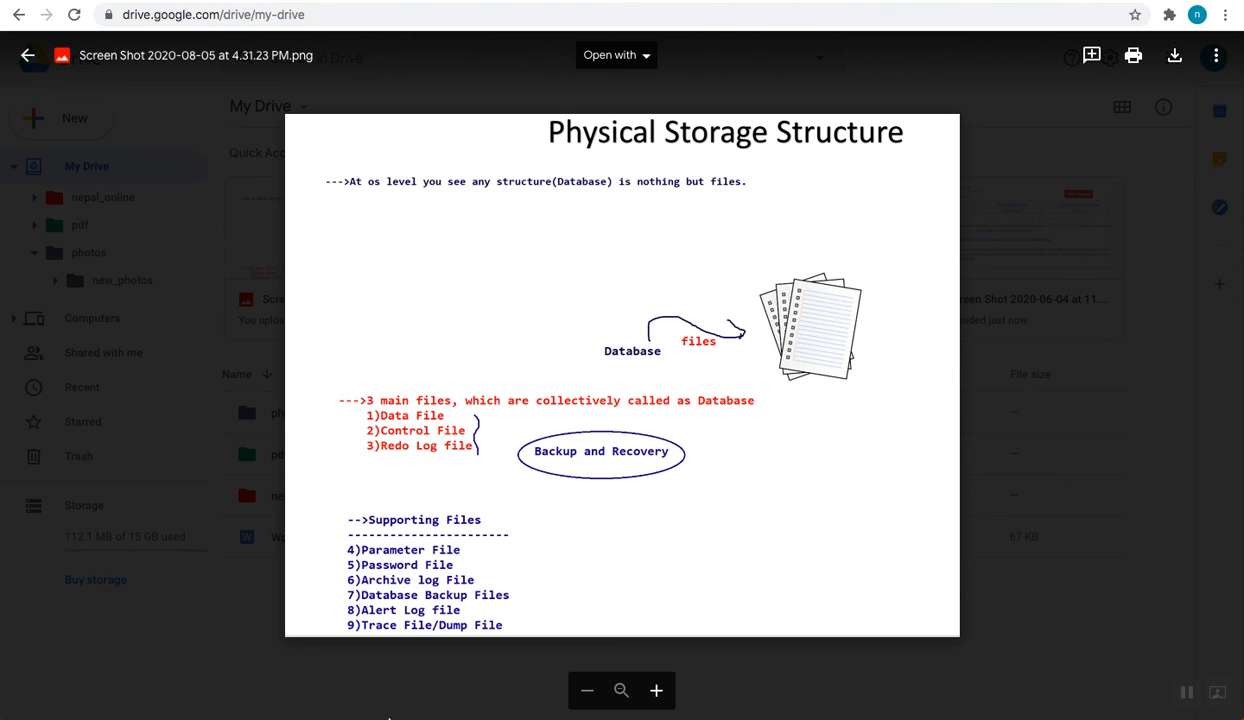
pyautogui.click(645, 58)
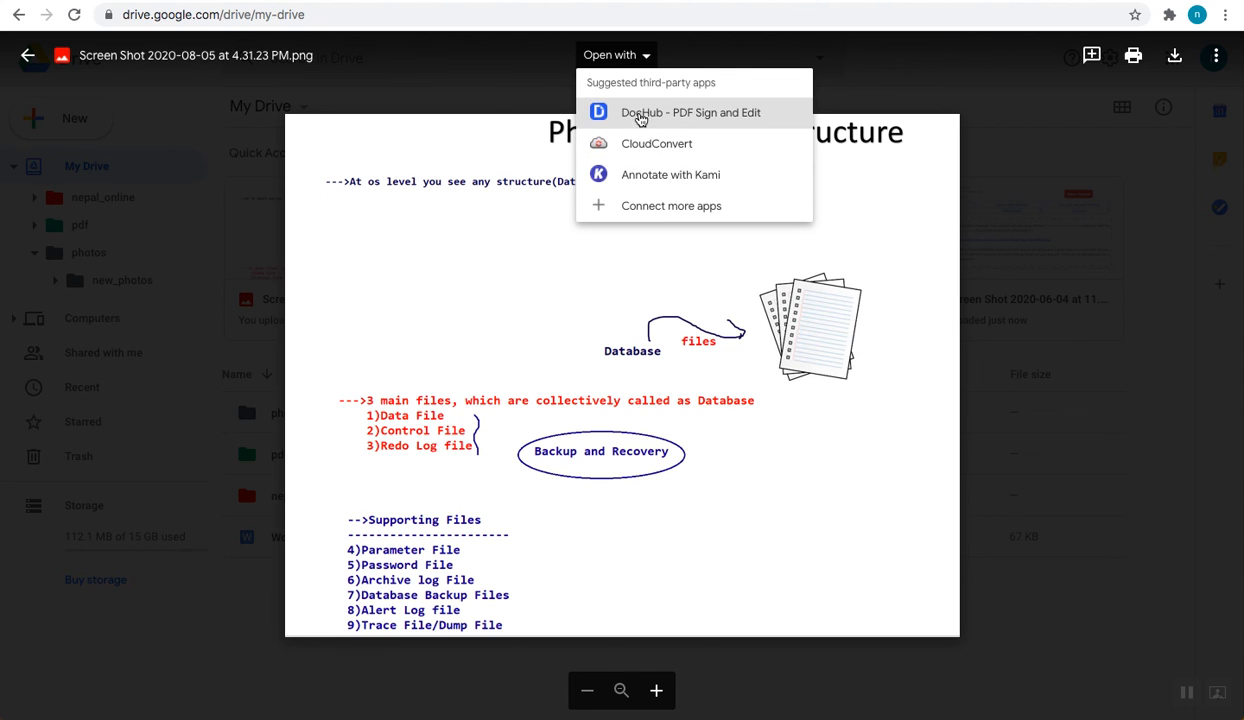
# View the previewed screenshot's details, including dimensions, size, location and sharing, and return from the preview to My Drive
pyautogui.click(540, 243)
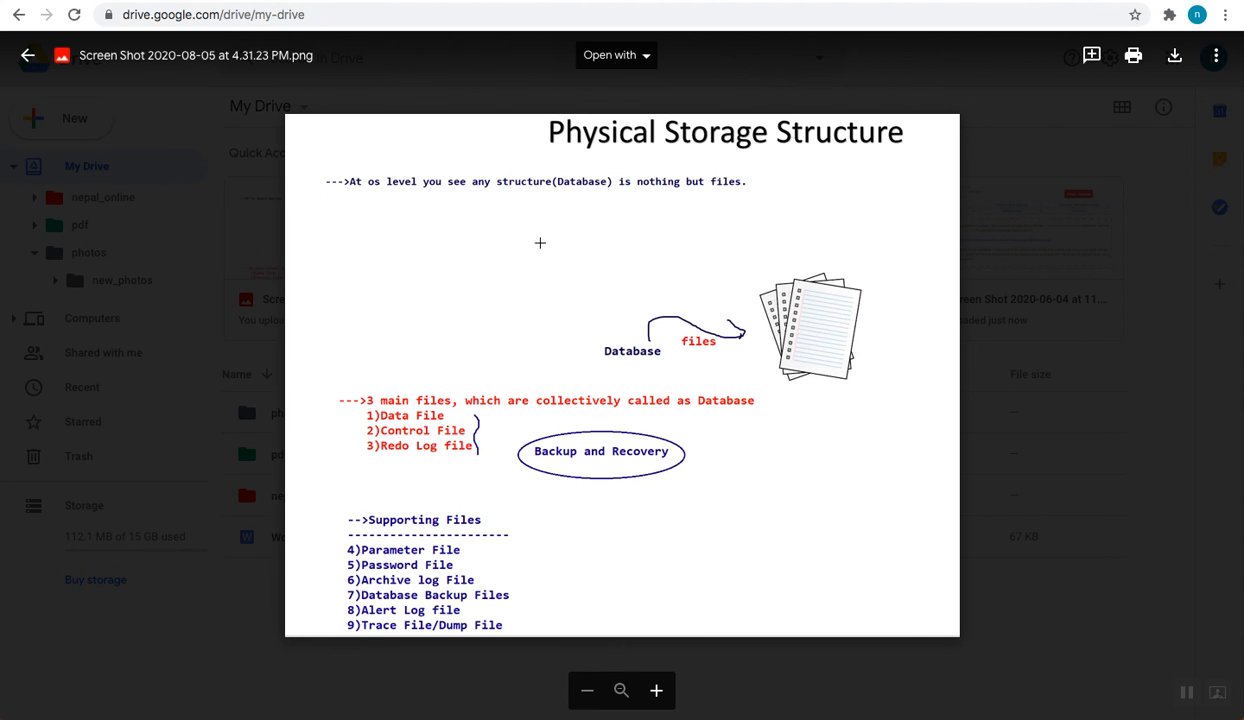
pyautogui.click(1216, 57)
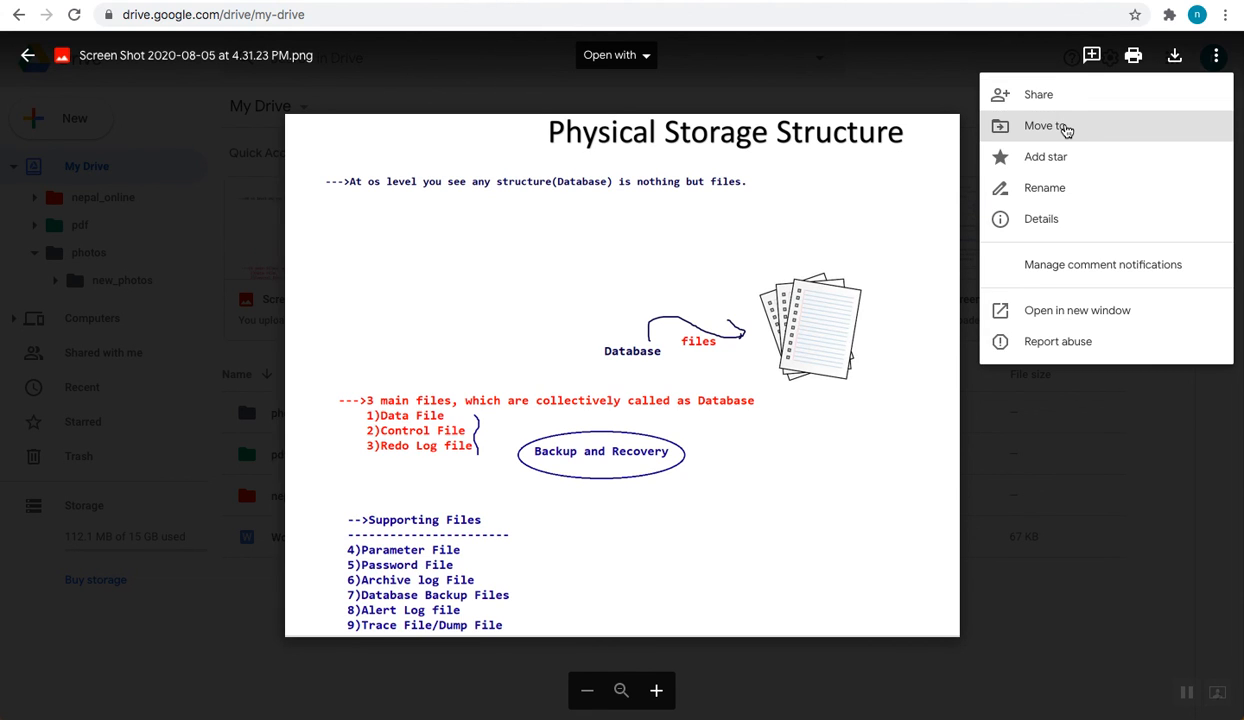
pyautogui.click(1073, 225)
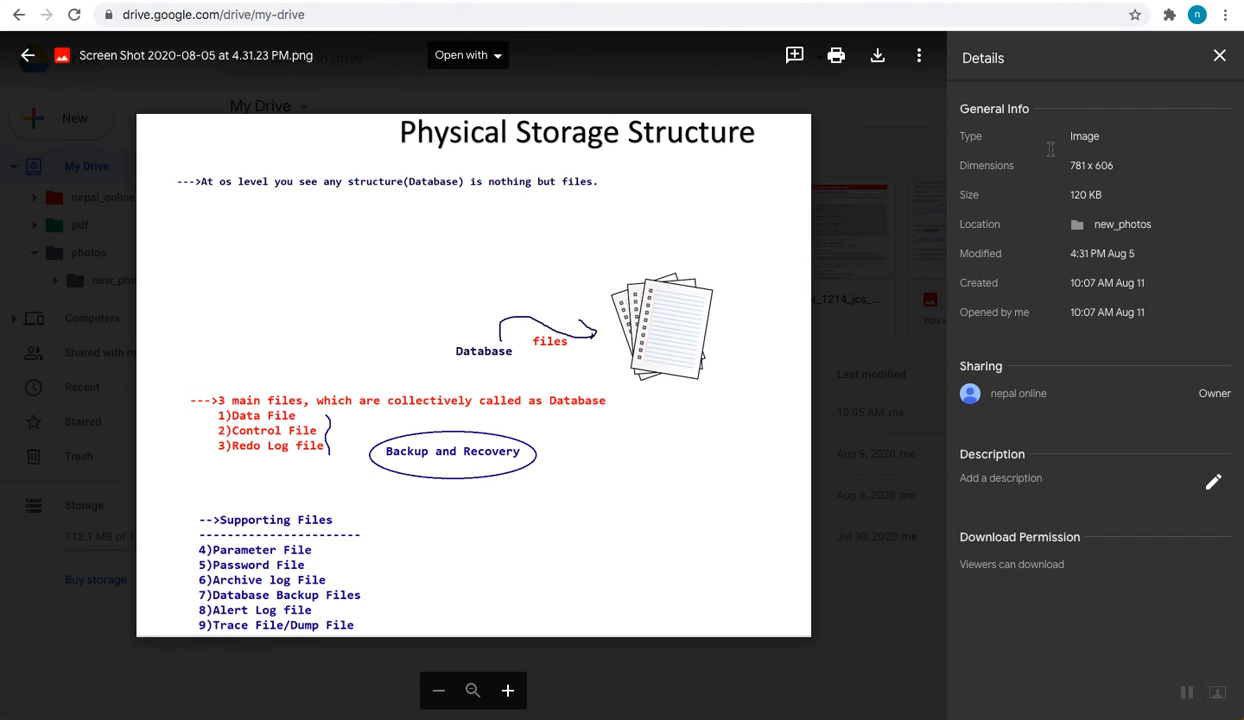
pyautogui.click(1217, 55)
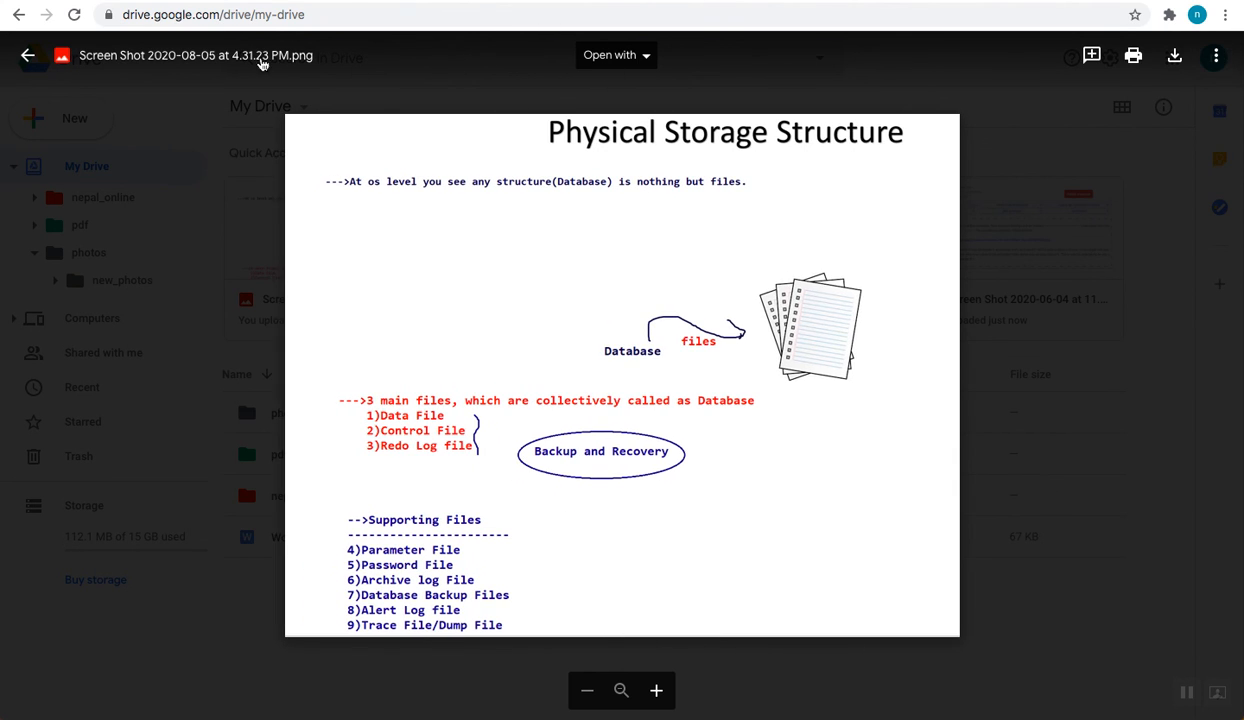
pyautogui.click(23, 56)
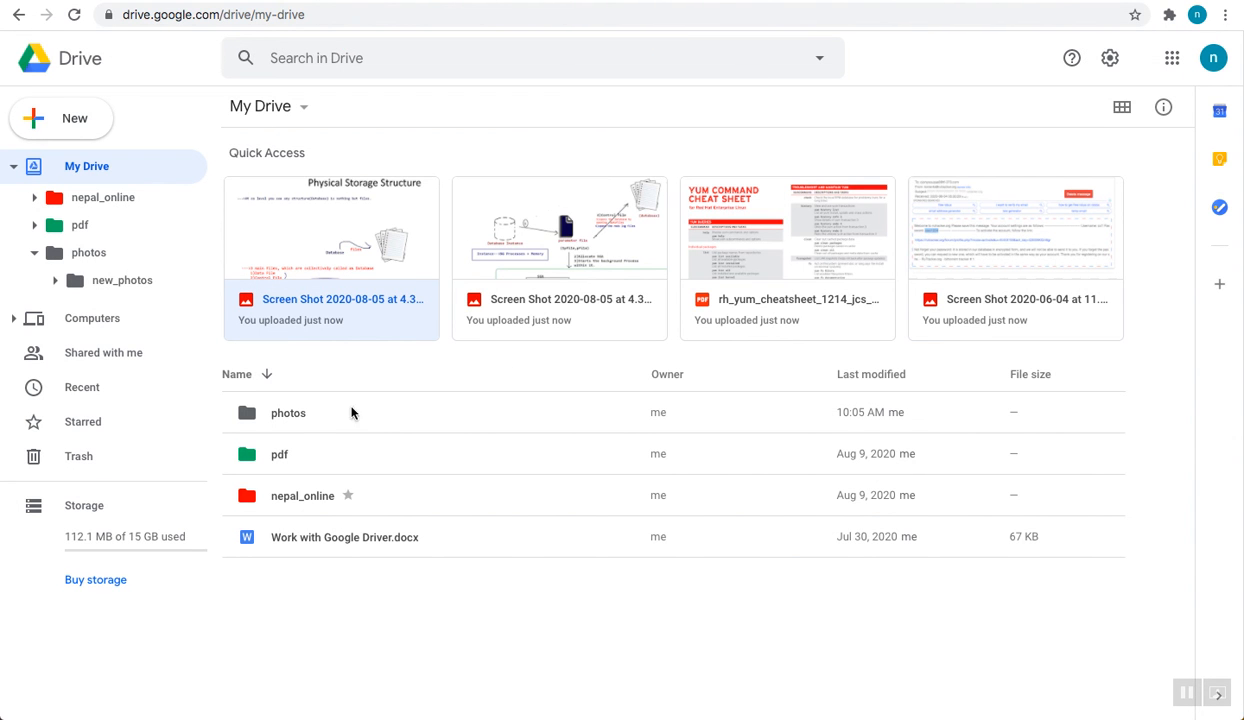
# Open the new_photos folder inside the photos folder
pyautogui.click(312, 403)
pyautogui.doubleClick(297, 413)
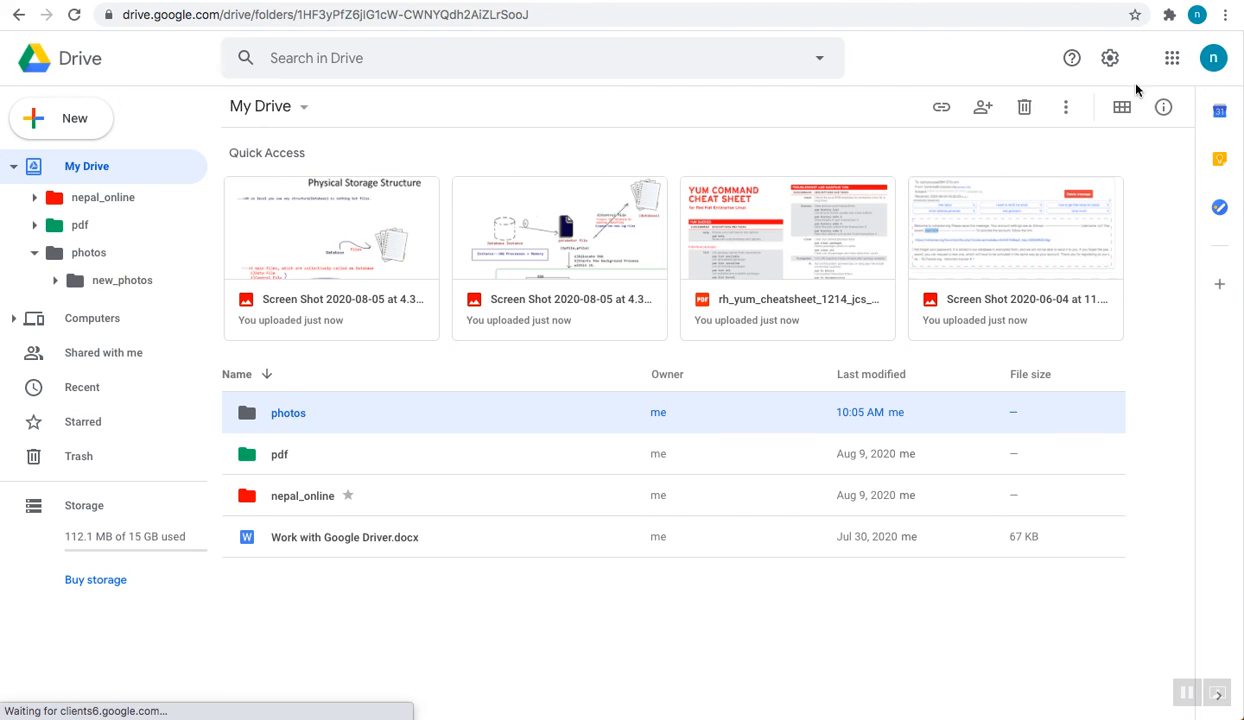
pyautogui.click(386, 205)
pyautogui.doubleClick(386, 205)
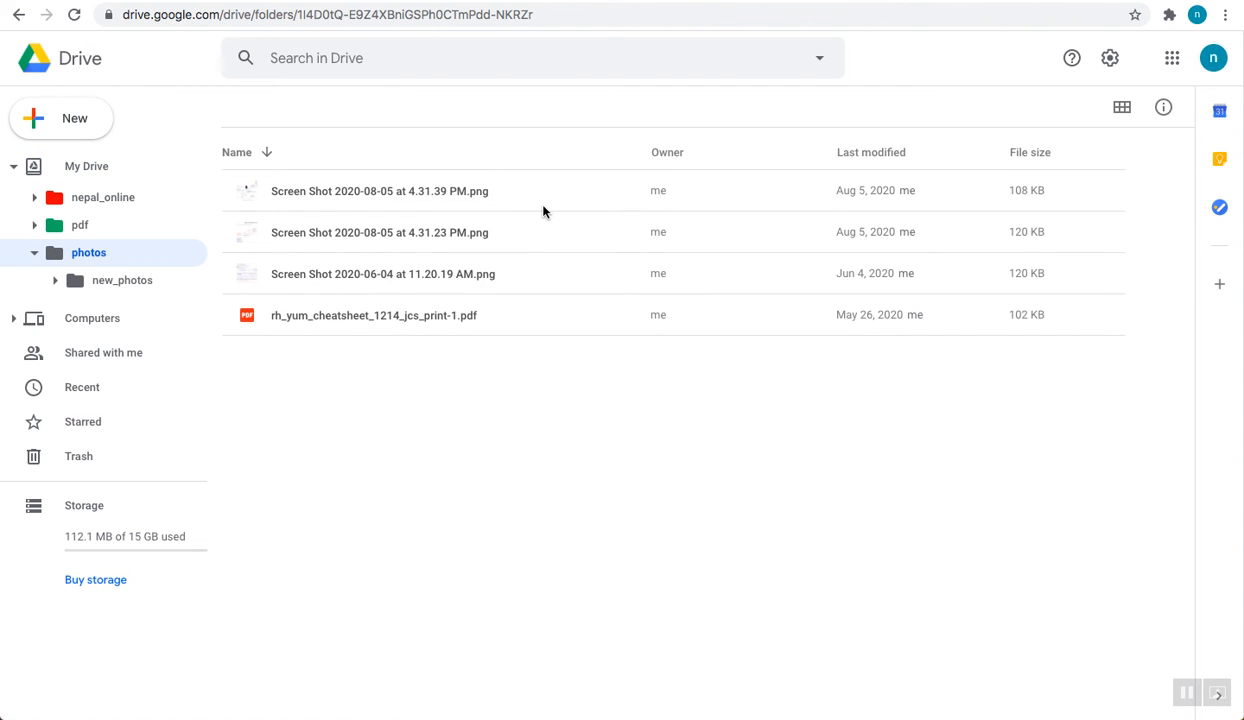
# Preview every file in new_photos in sequence, from Screen Shot 2020-08-05 at 4.31.39 PM.png to rh_yum_cheatsheet_1214_jcs_print-1.pdf, and close the preview
pyautogui.doubleClick(416, 194)
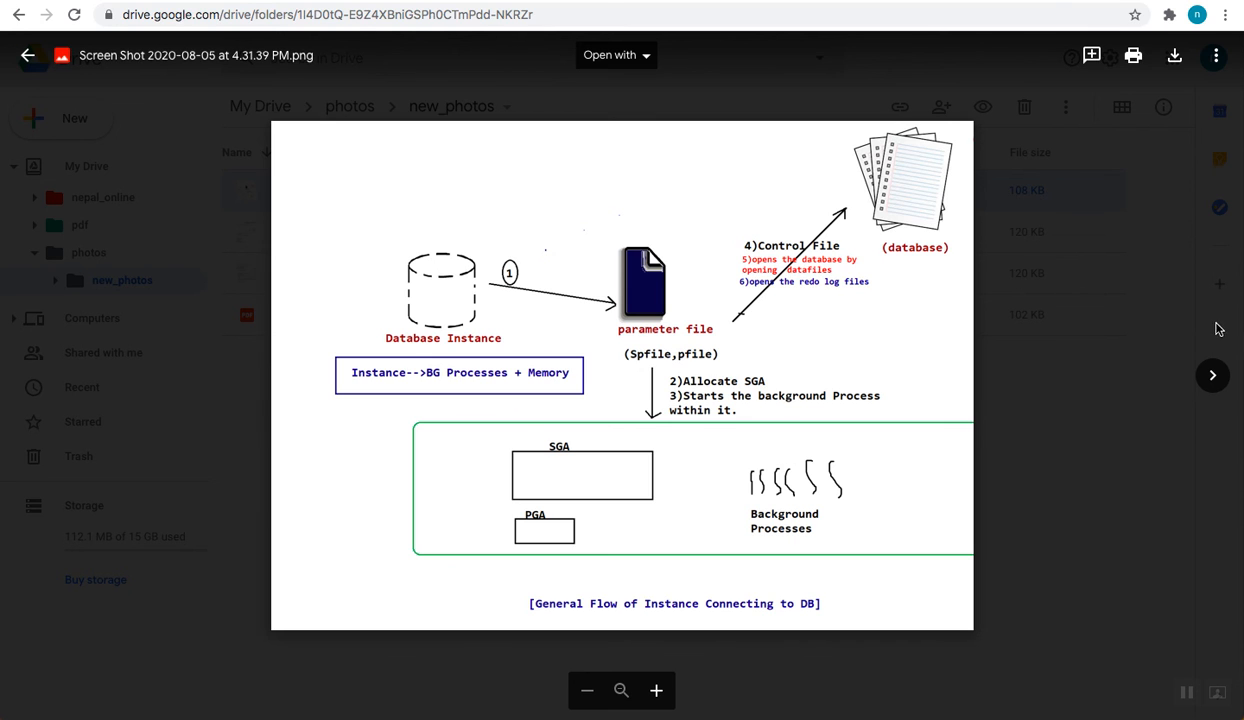
pyautogui.click(1211, 376)
pyautogui.click(1211, 376)
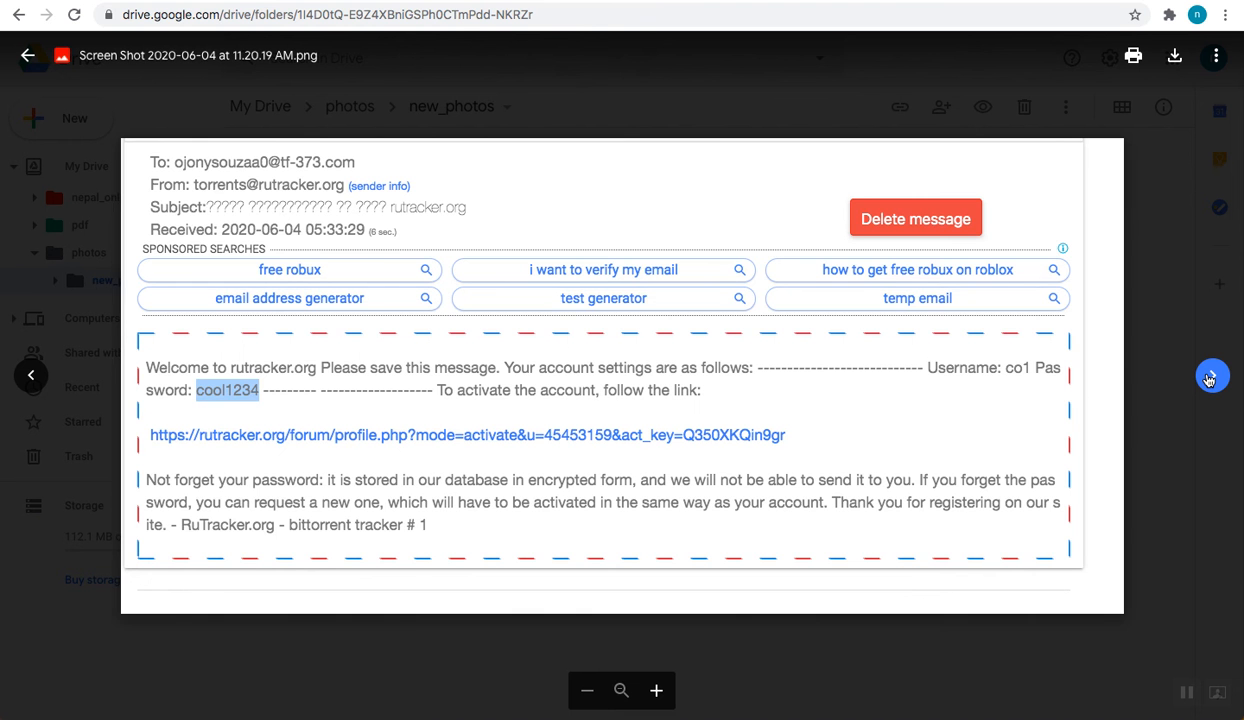
pyautogui.click(1211, 376)
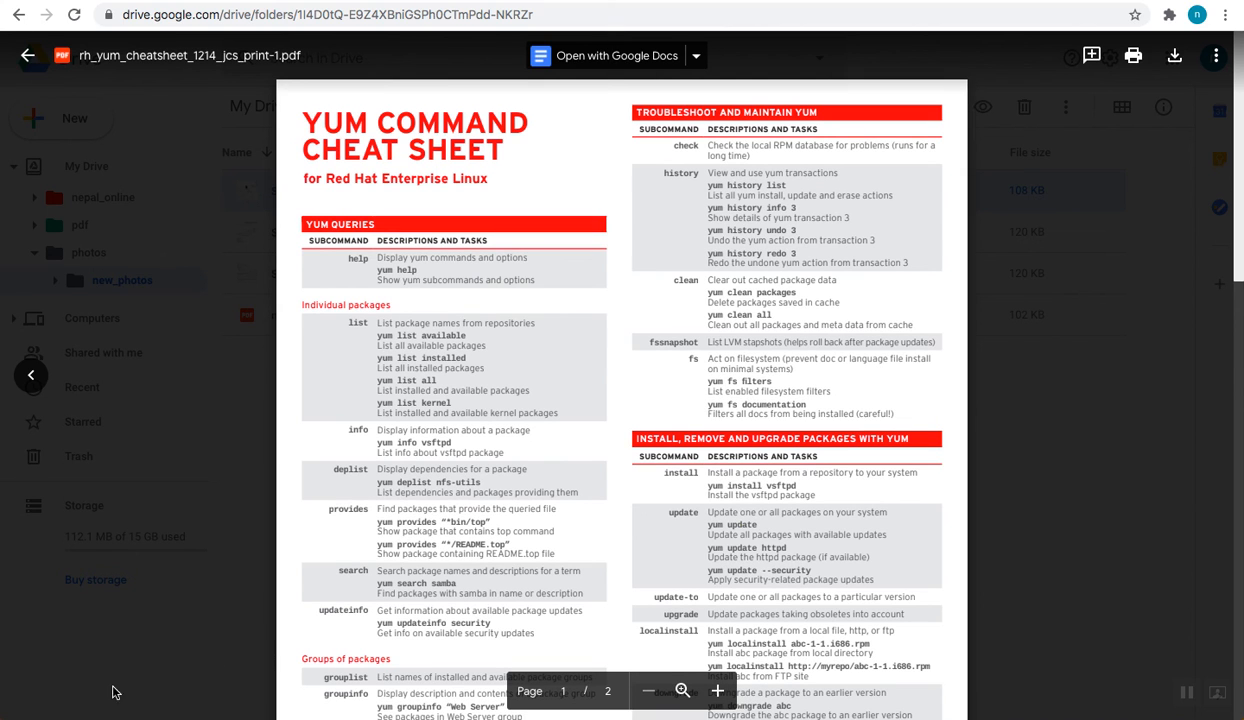
pyautogui.click(28, 632)
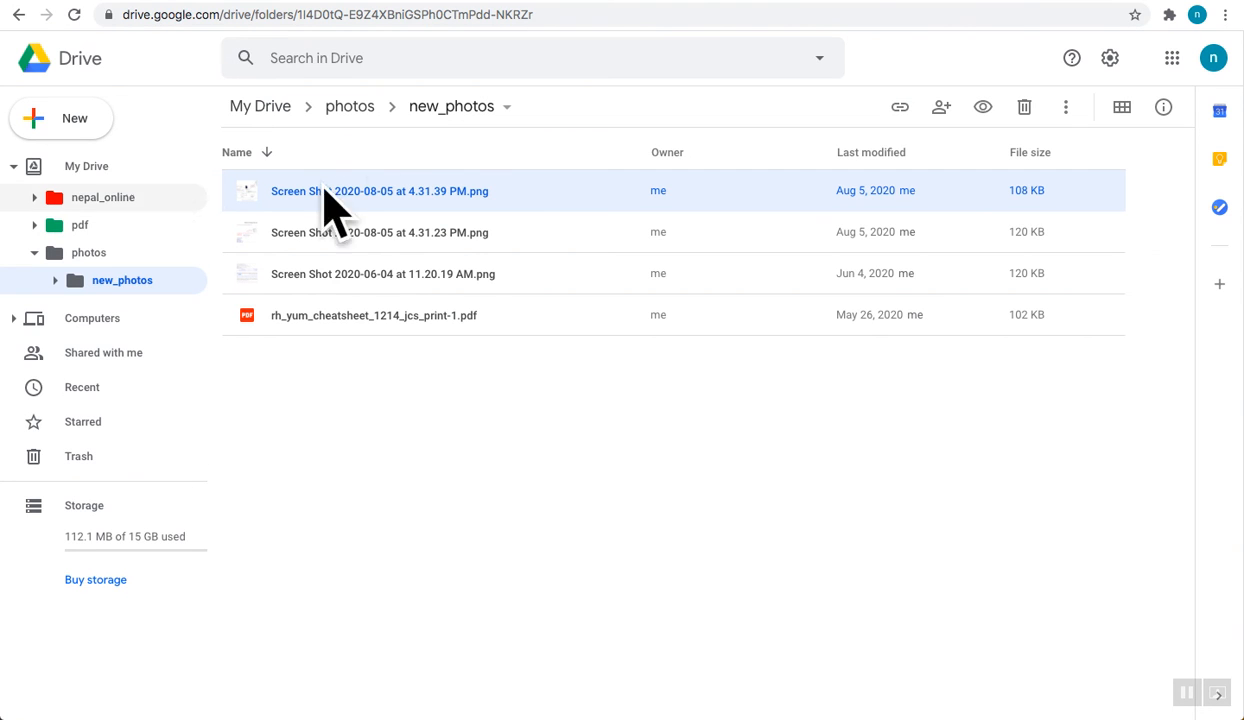